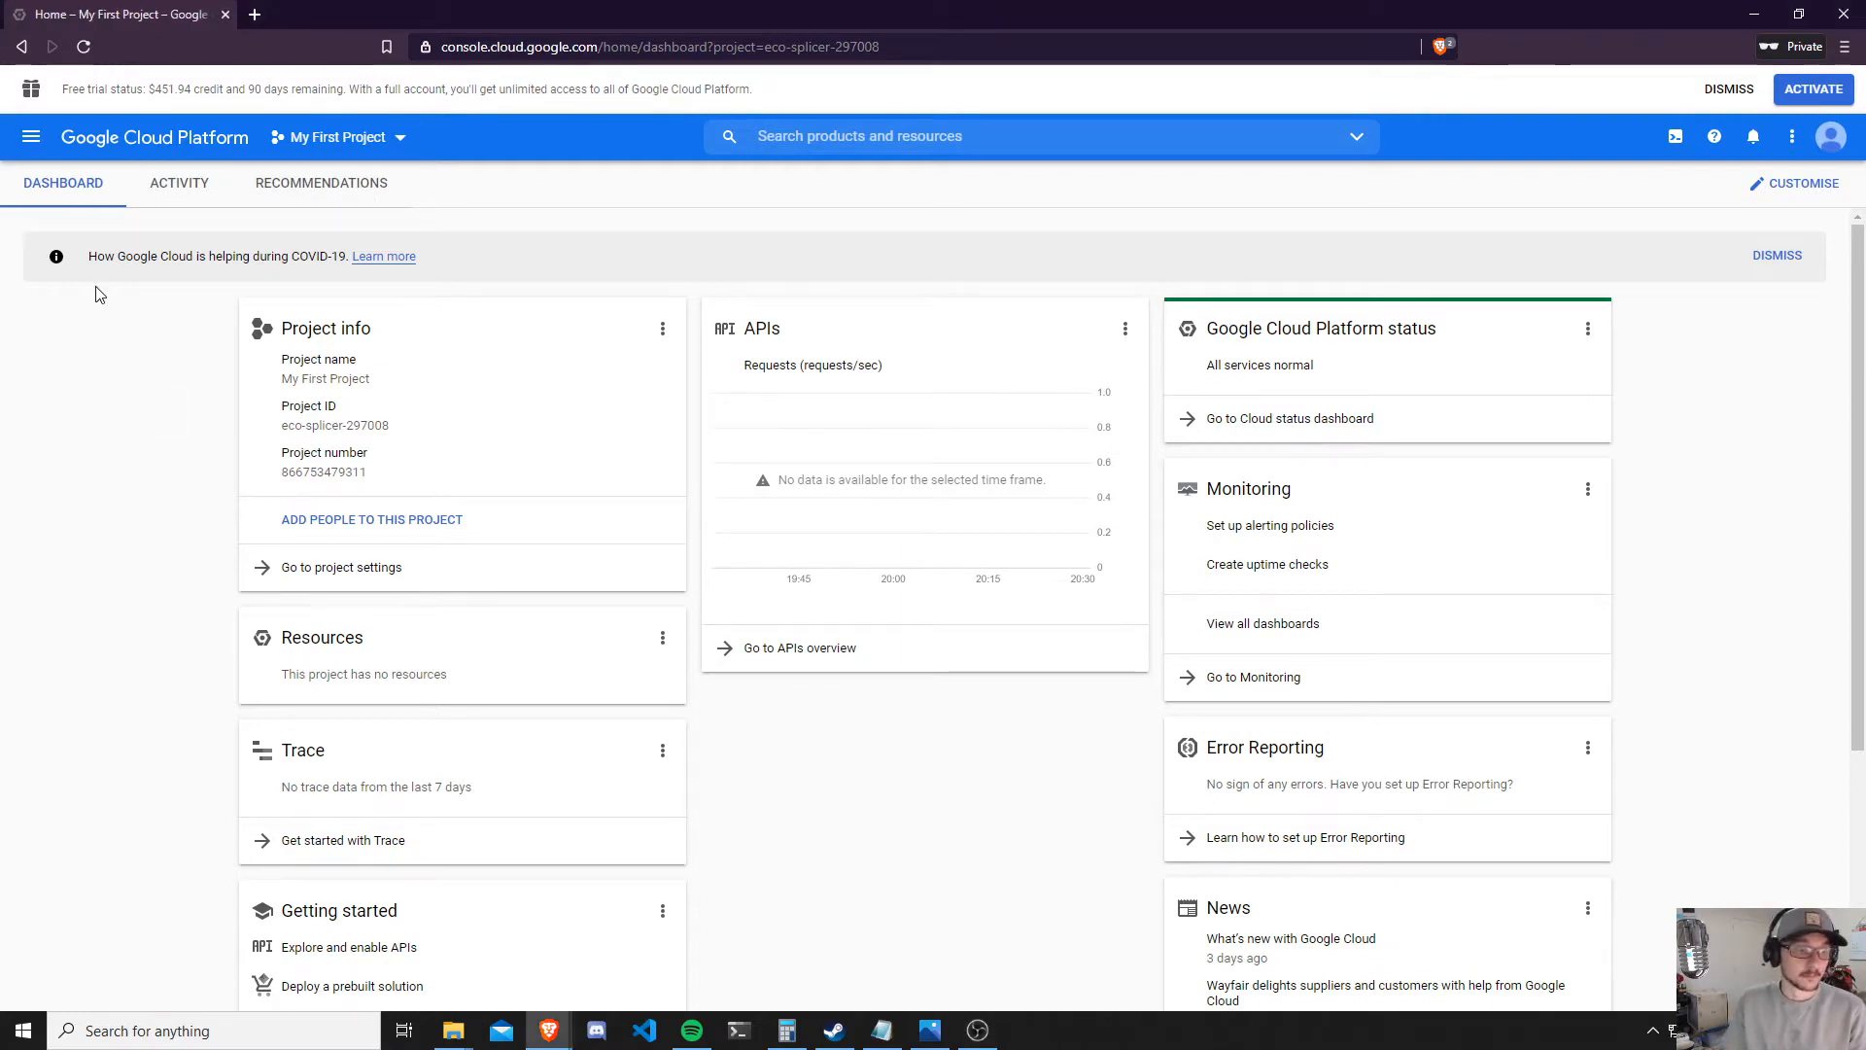
pyautogui.moveTo(154, 90); pyautogui.dragTo(228, 92)
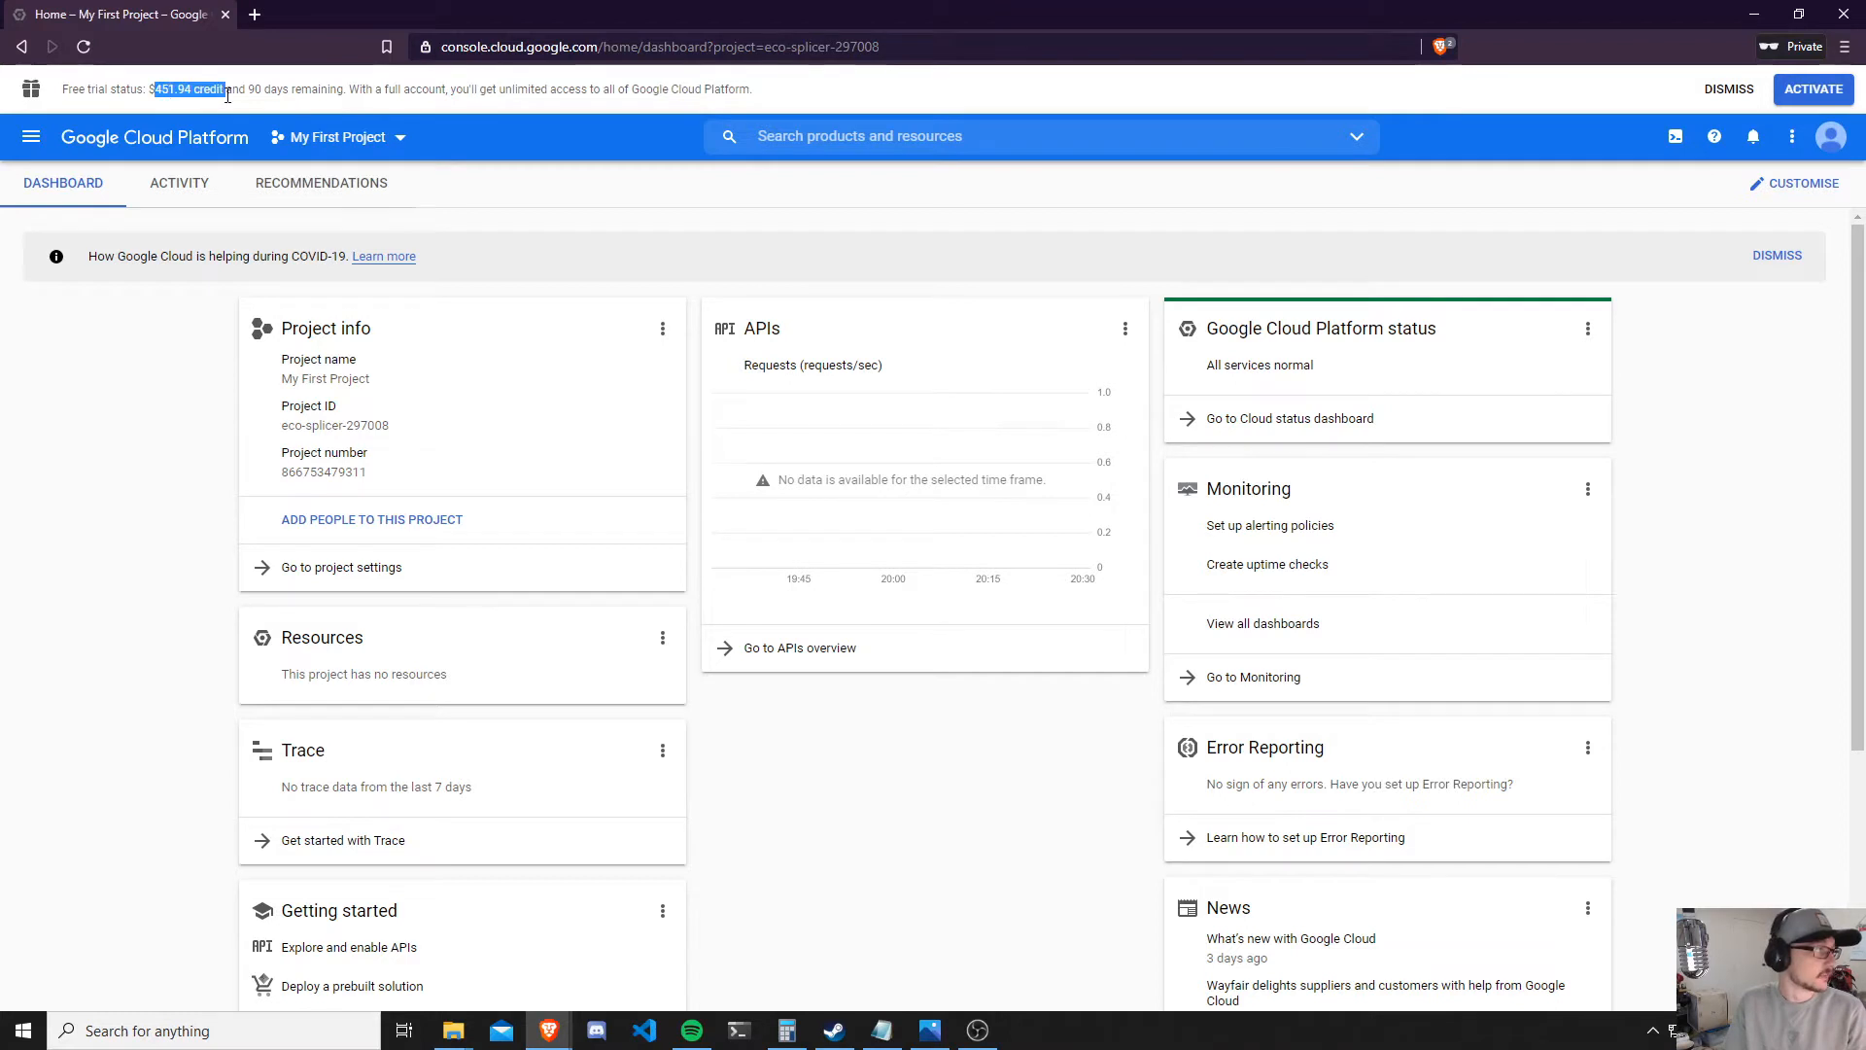
pyautogui.click(218, 543)
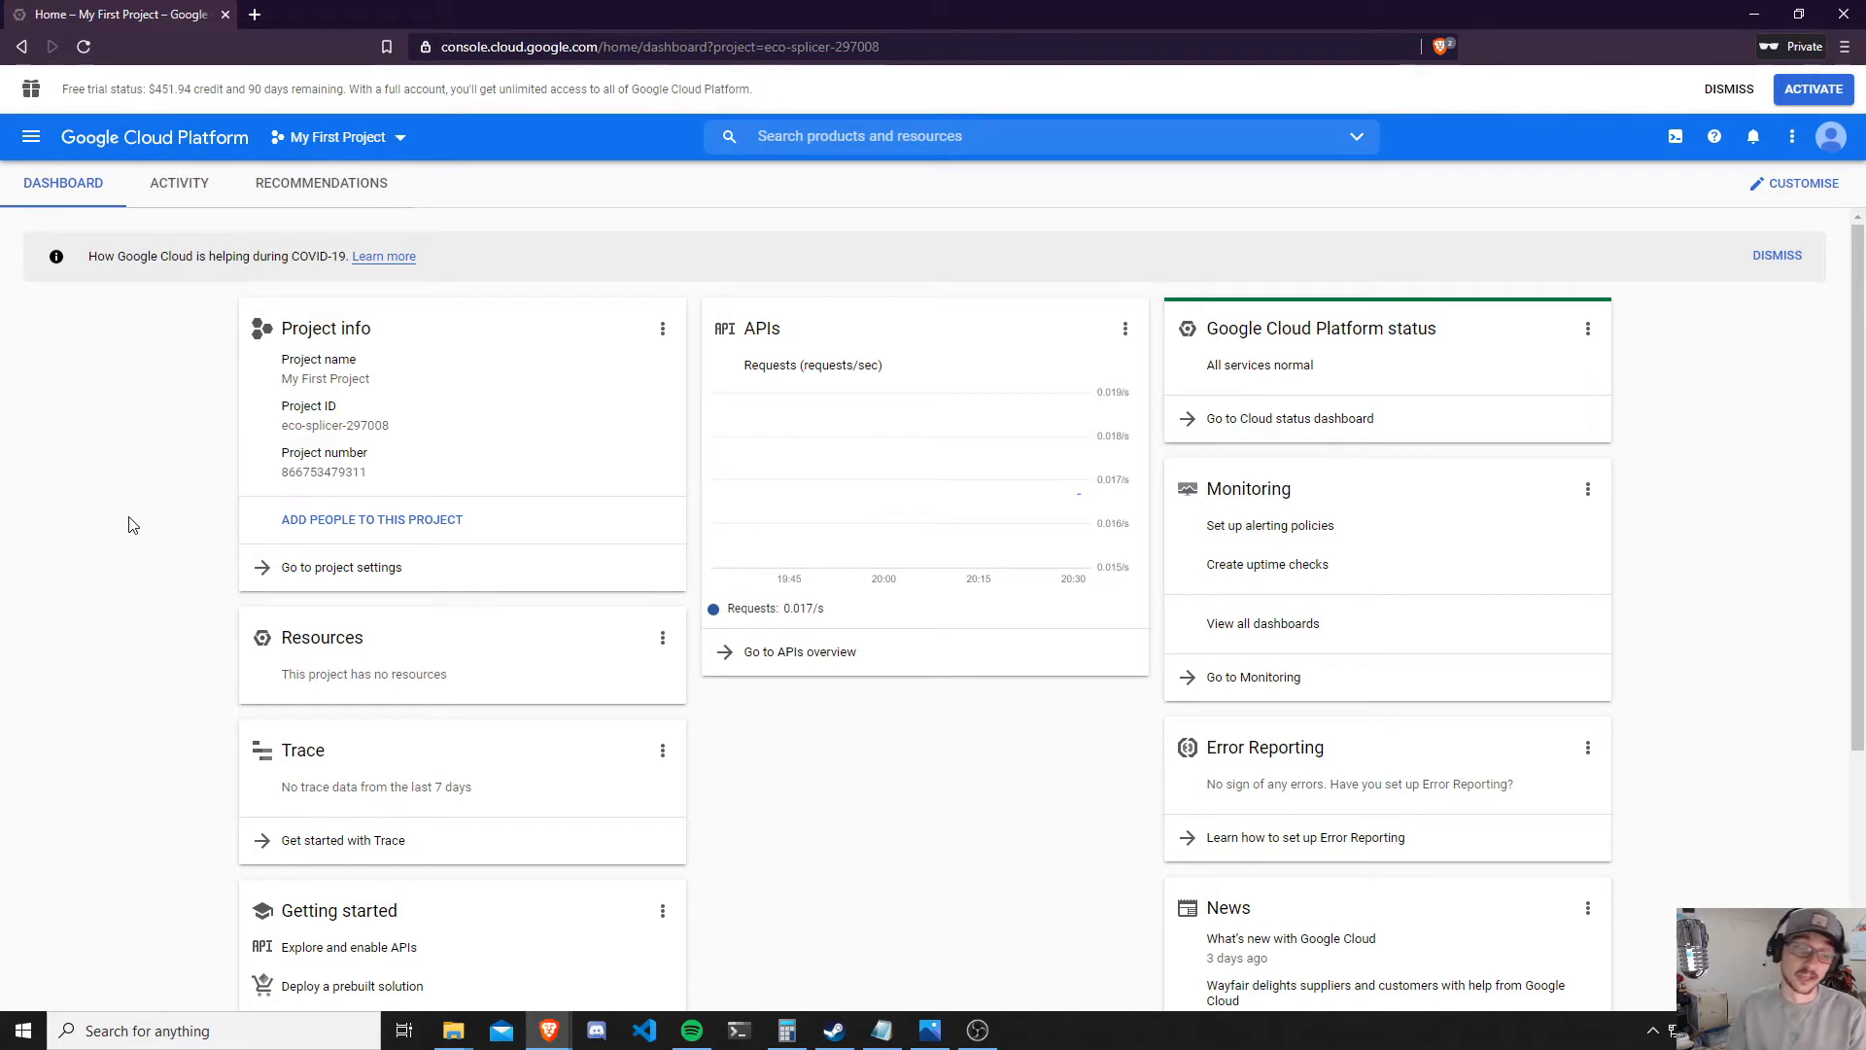
# Open the billing account's budgets and alerts and start creating a new budget.
pyautogui.click(33, 148)
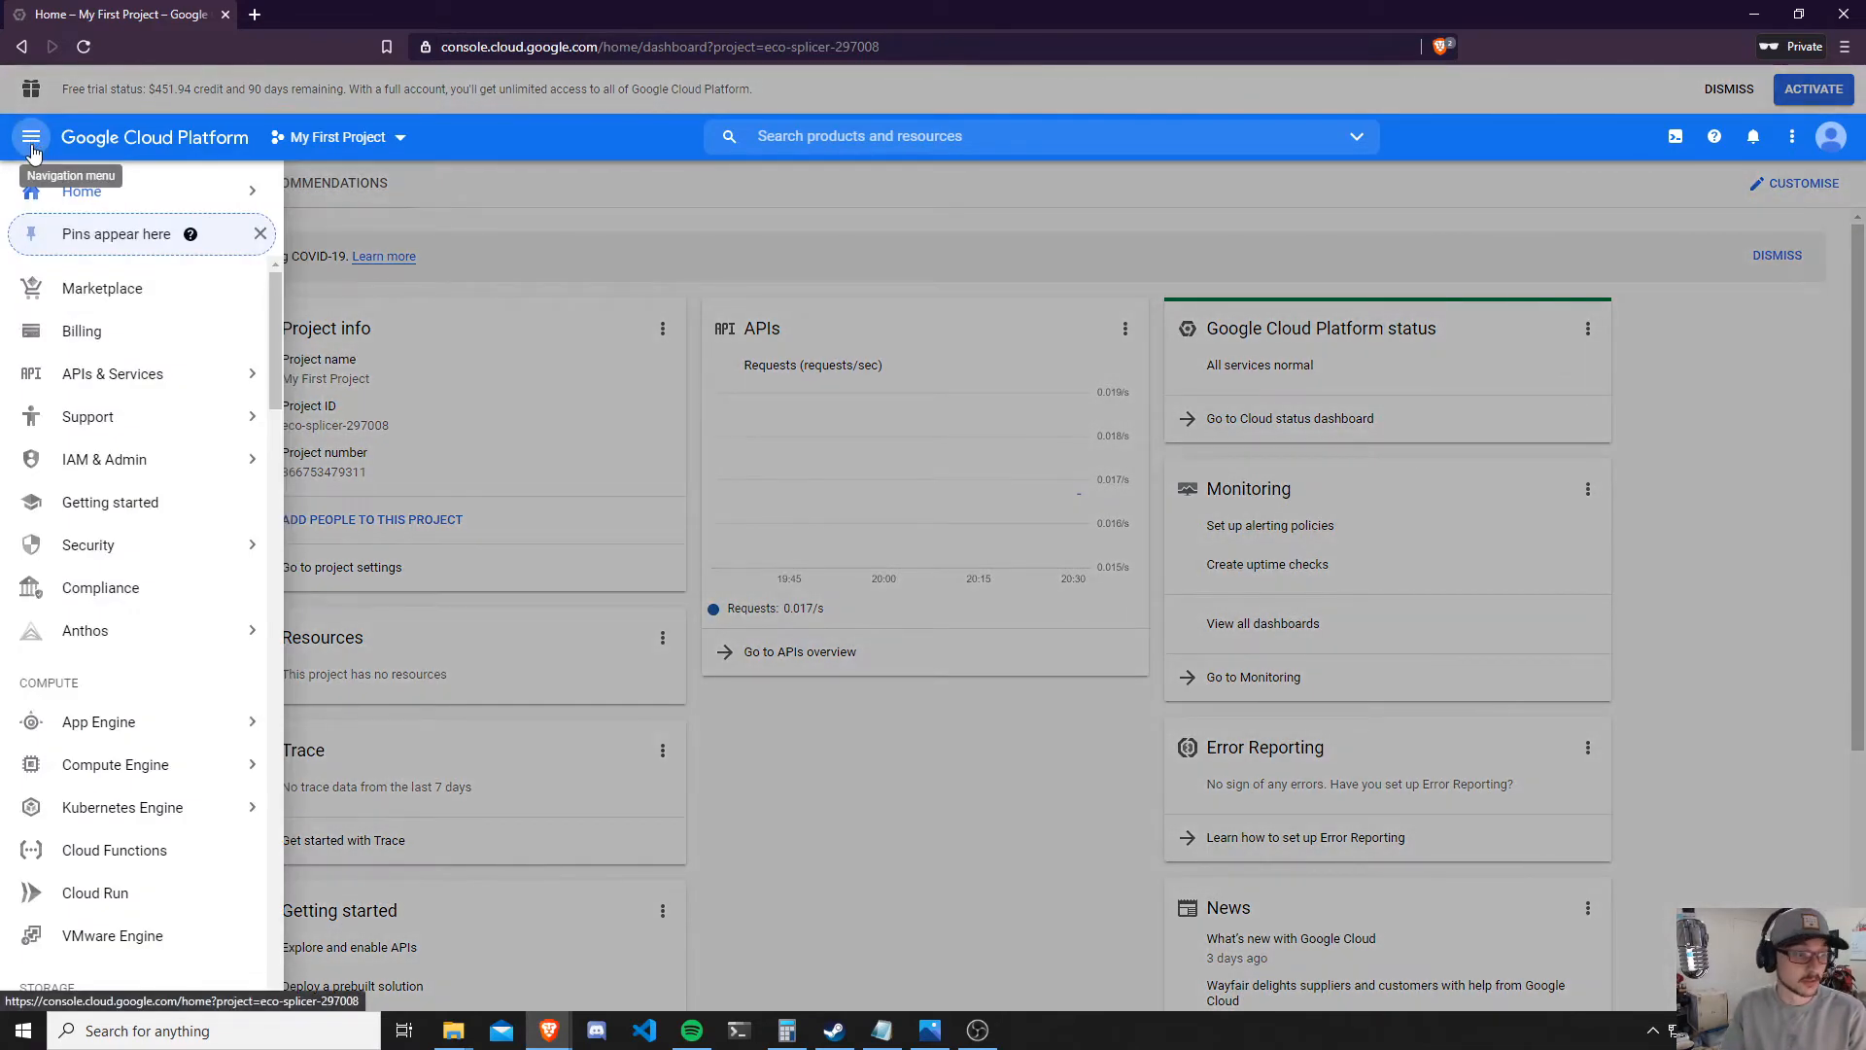
pyautogui.click(113, 342)
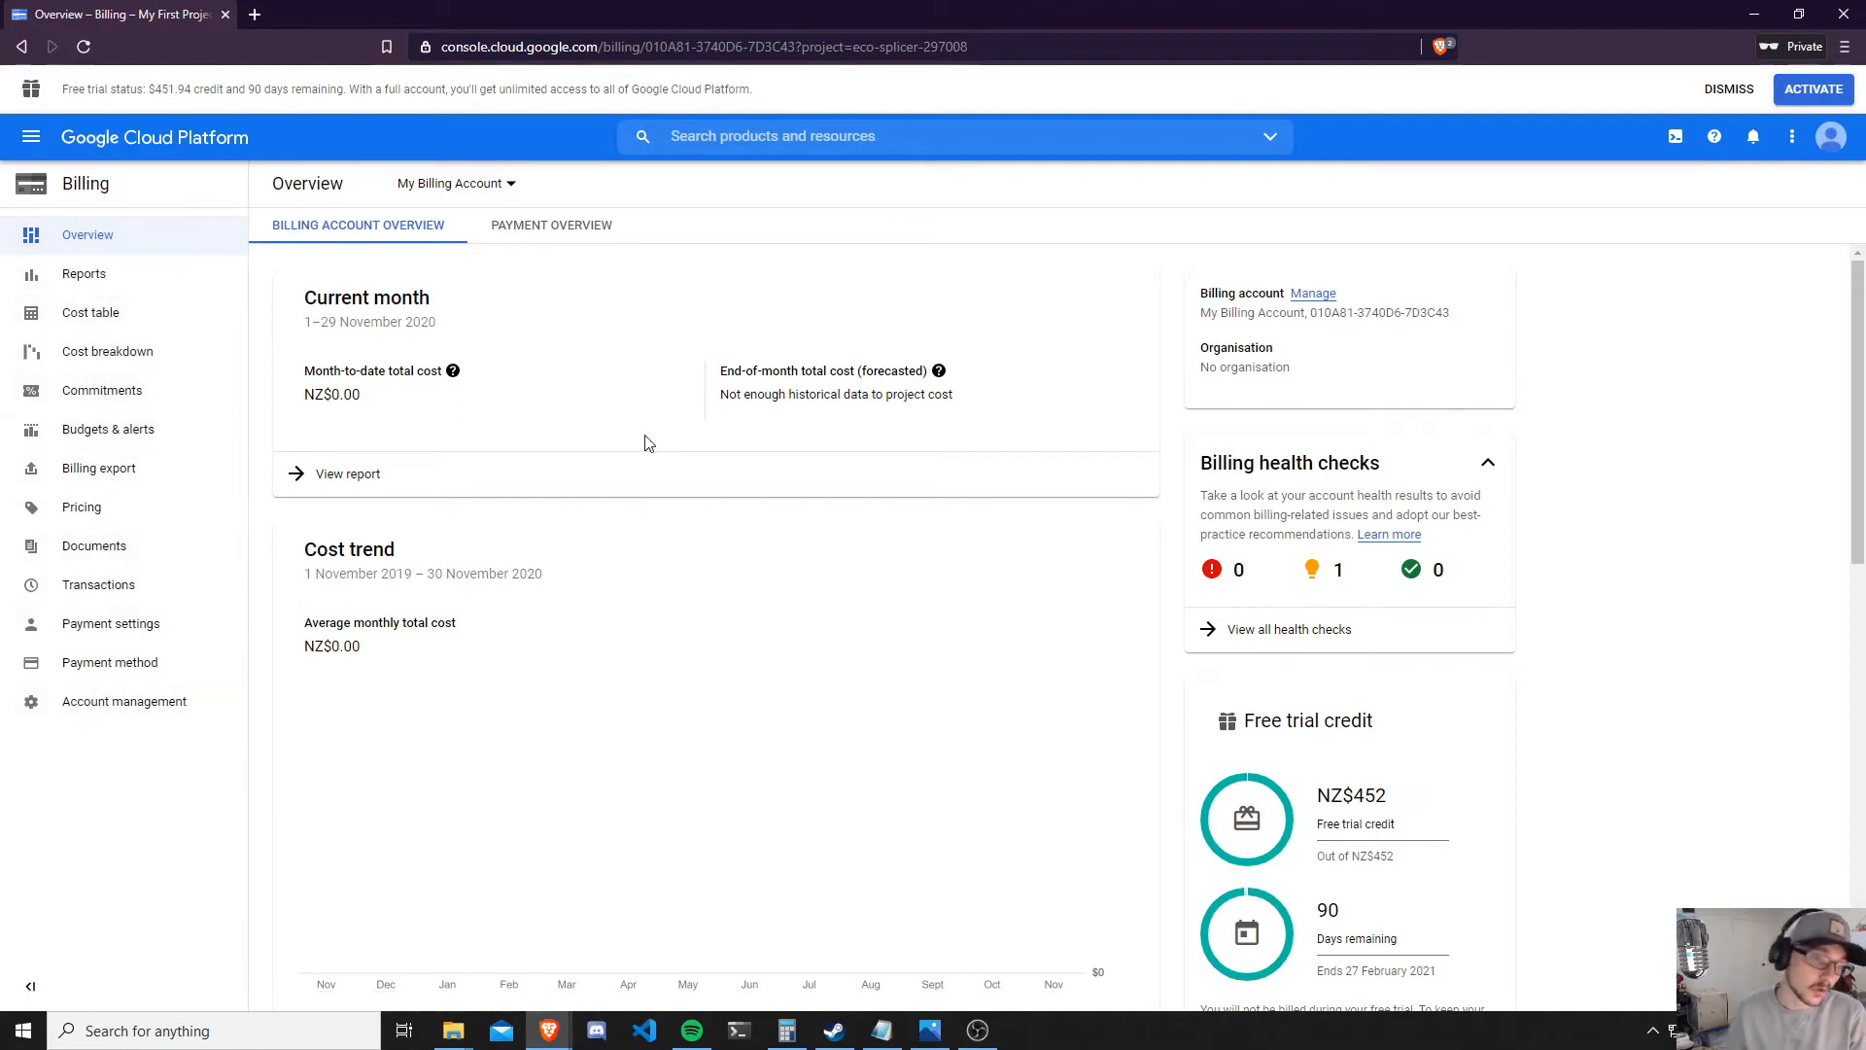
pyautogui.click(152, 442)
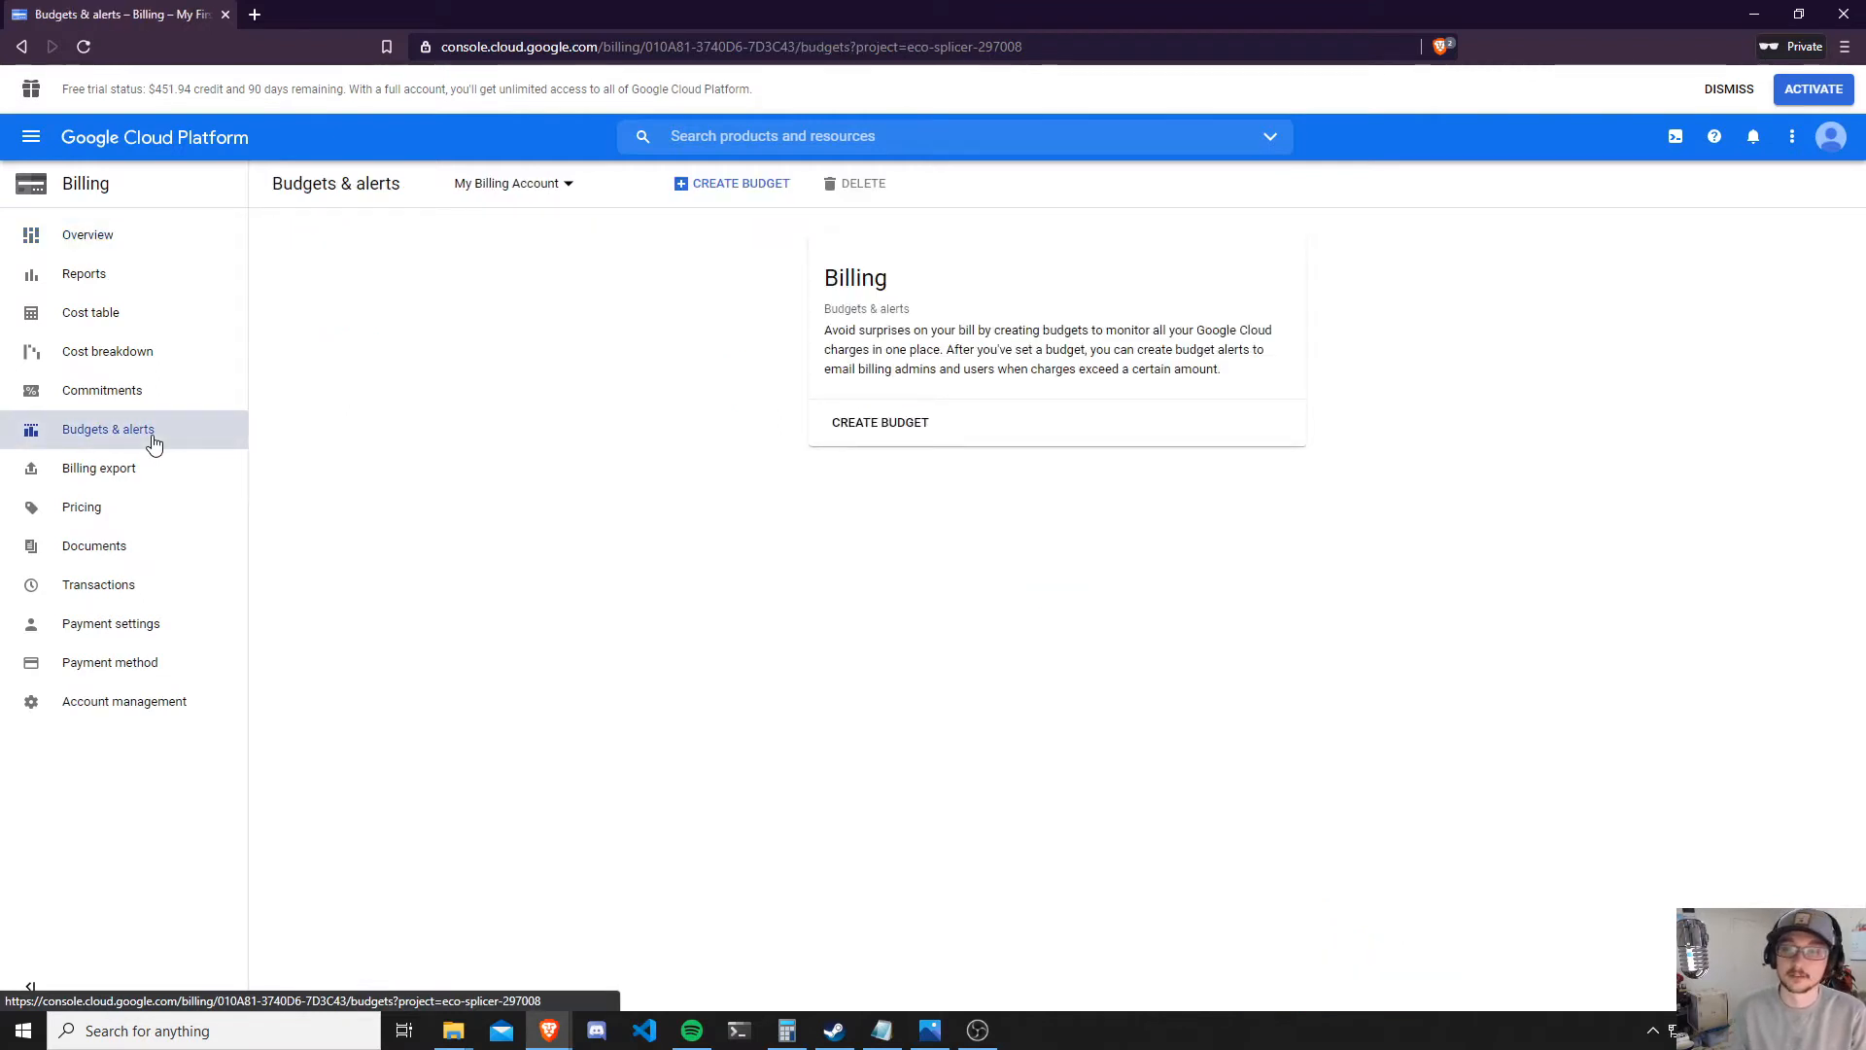
pyautogui.click(853, 431)
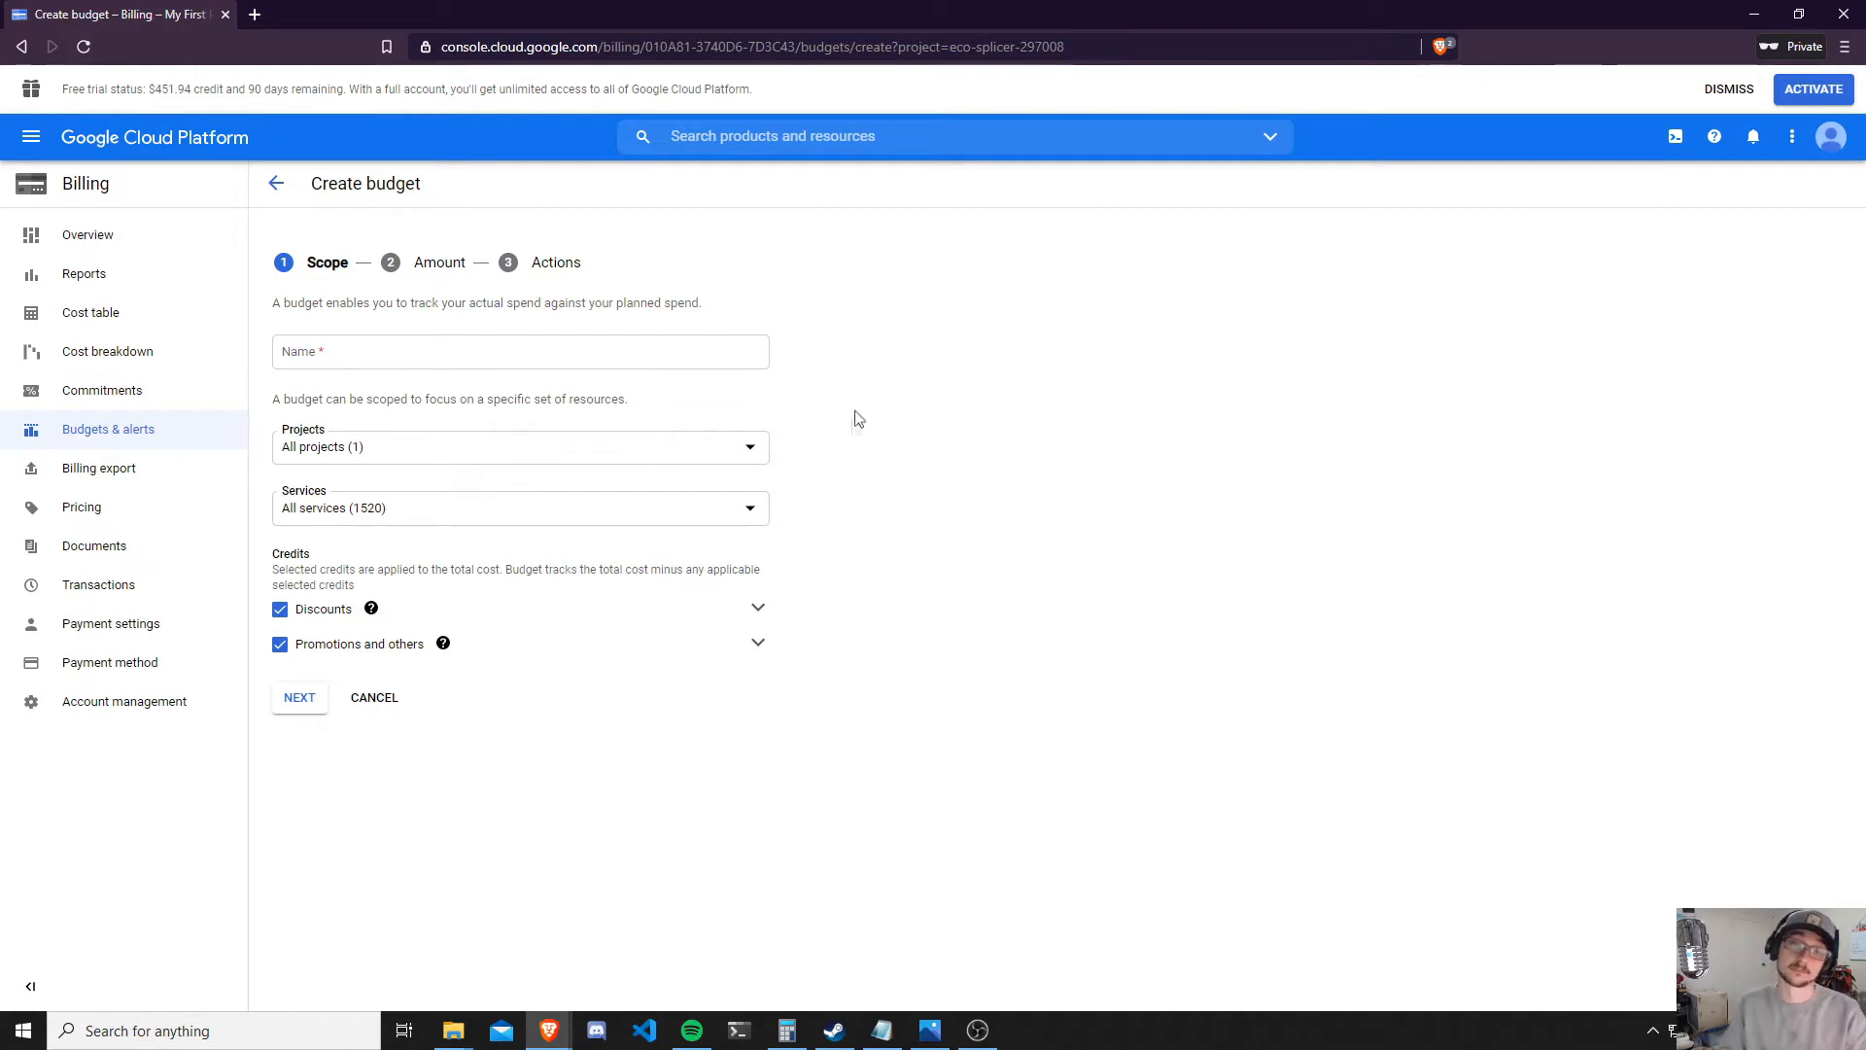
# Name the new budget "Project Budget".
pyautogui.click(355, 343)
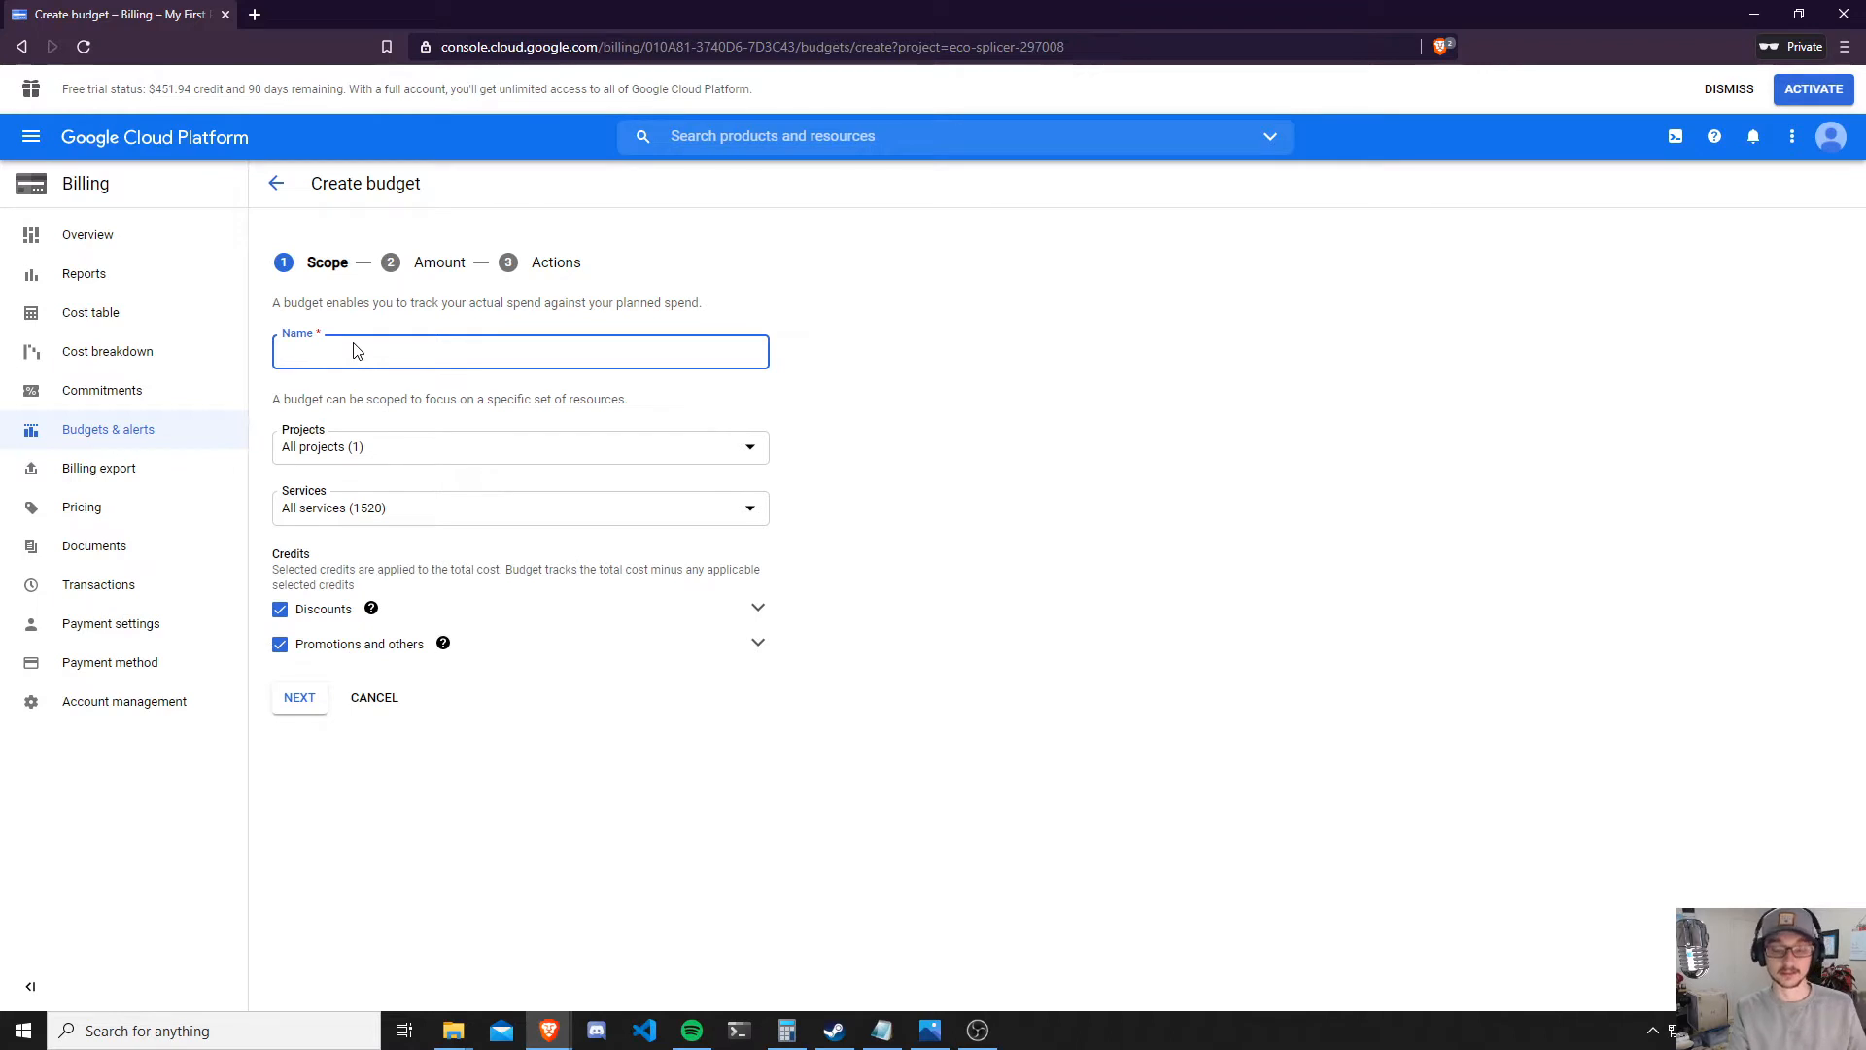
pyautogui.write('Projec')
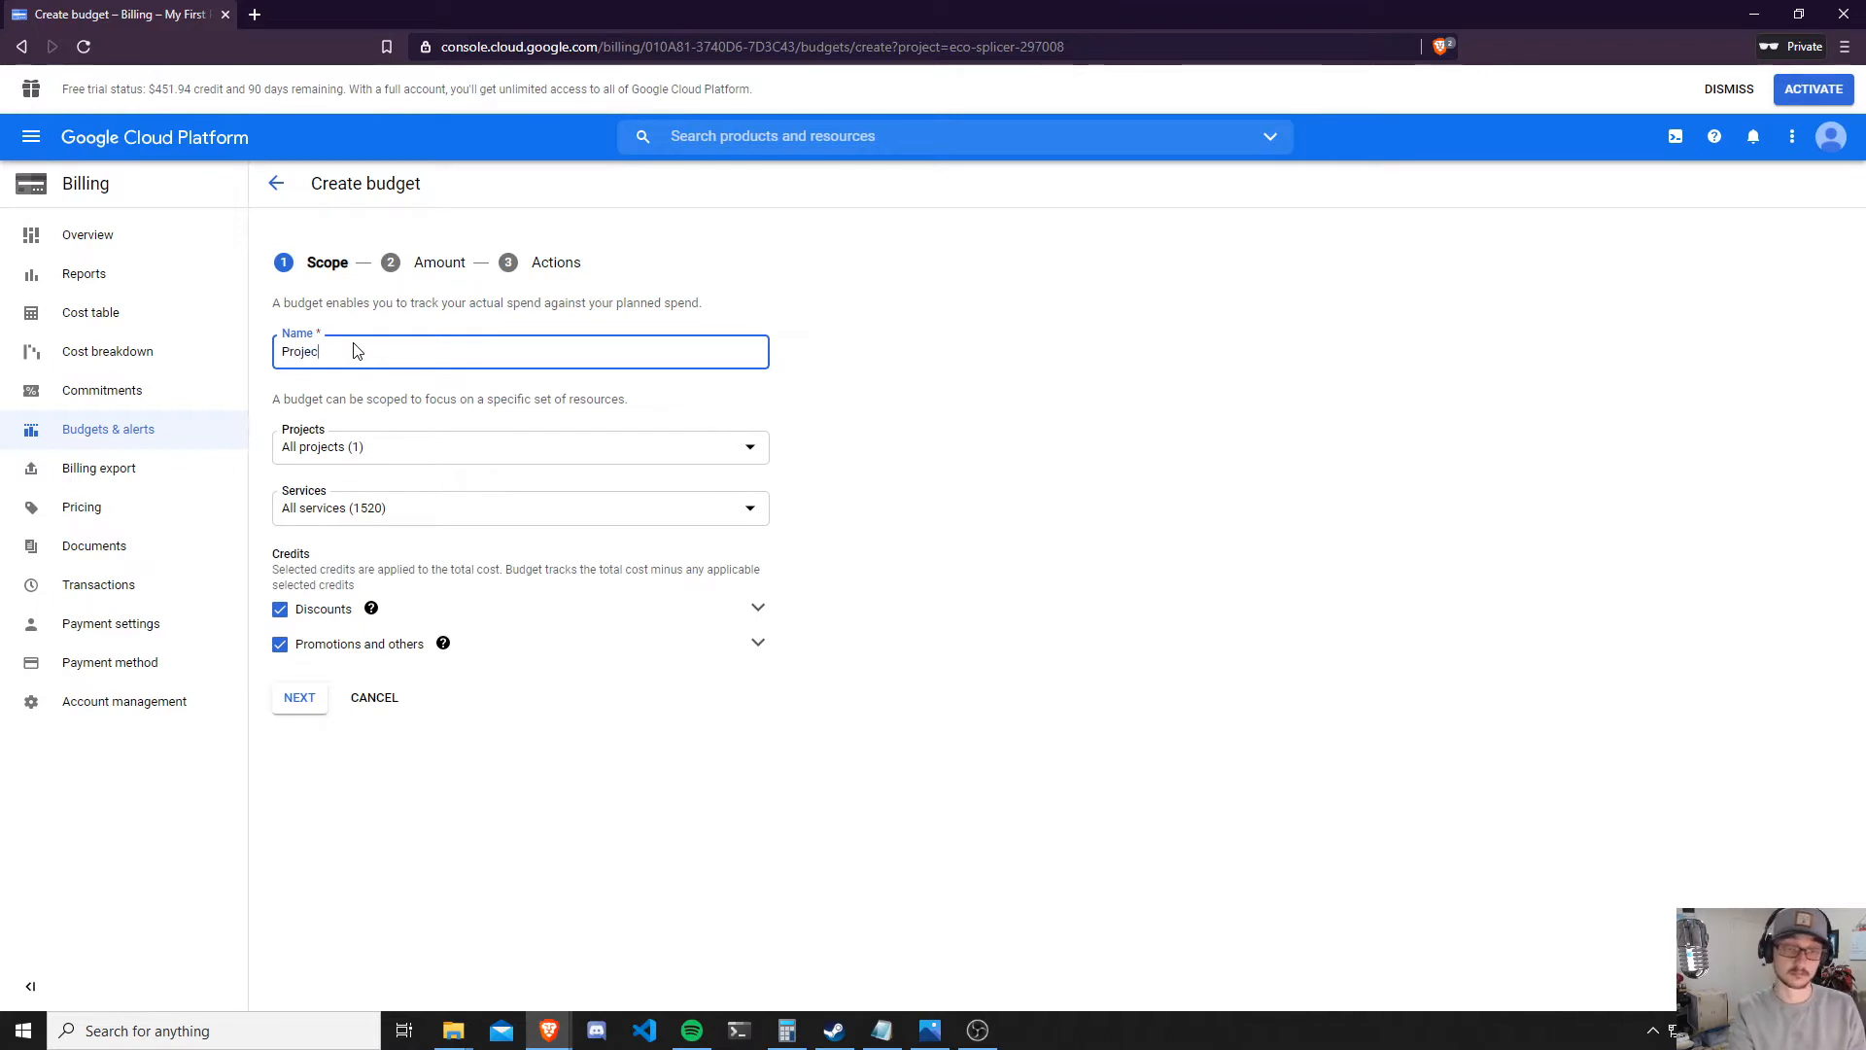
pyautogui.write('t Budget')
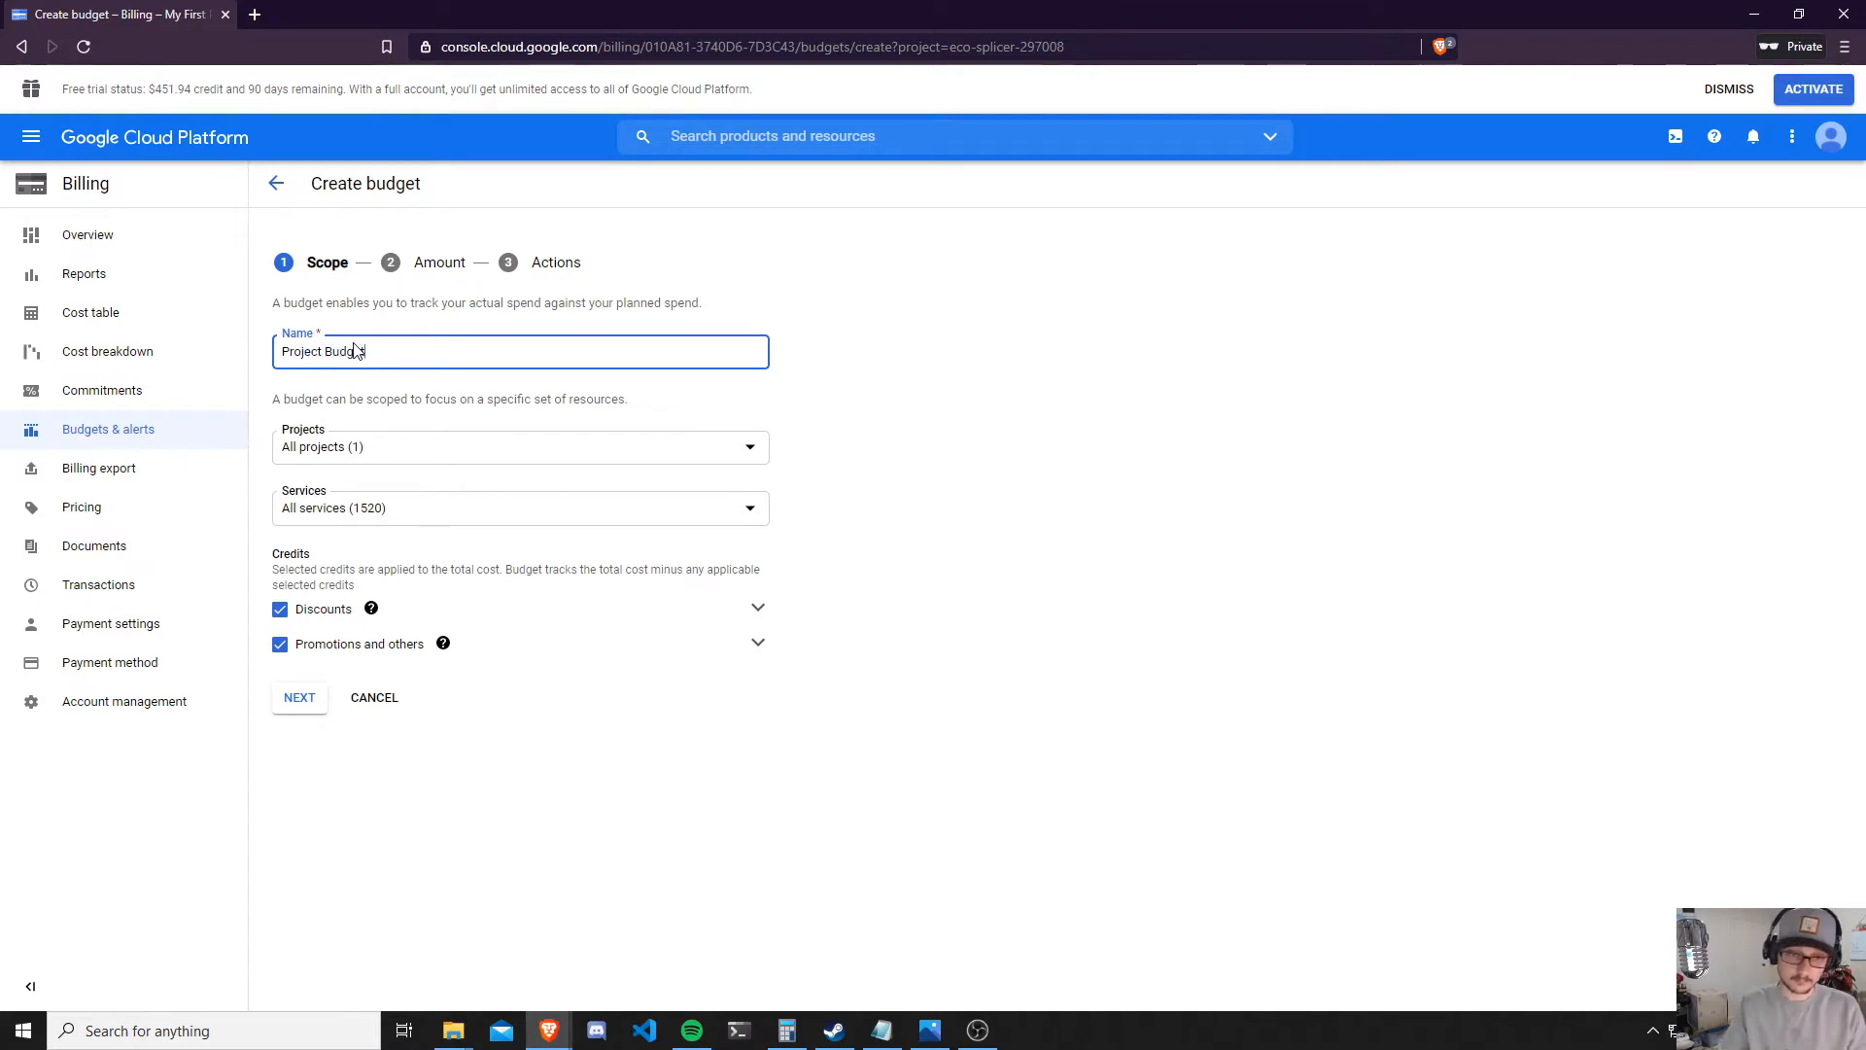
# Check which projects the budget can be scoped to without changing the project selection.
pyautogui.click(425, 447)
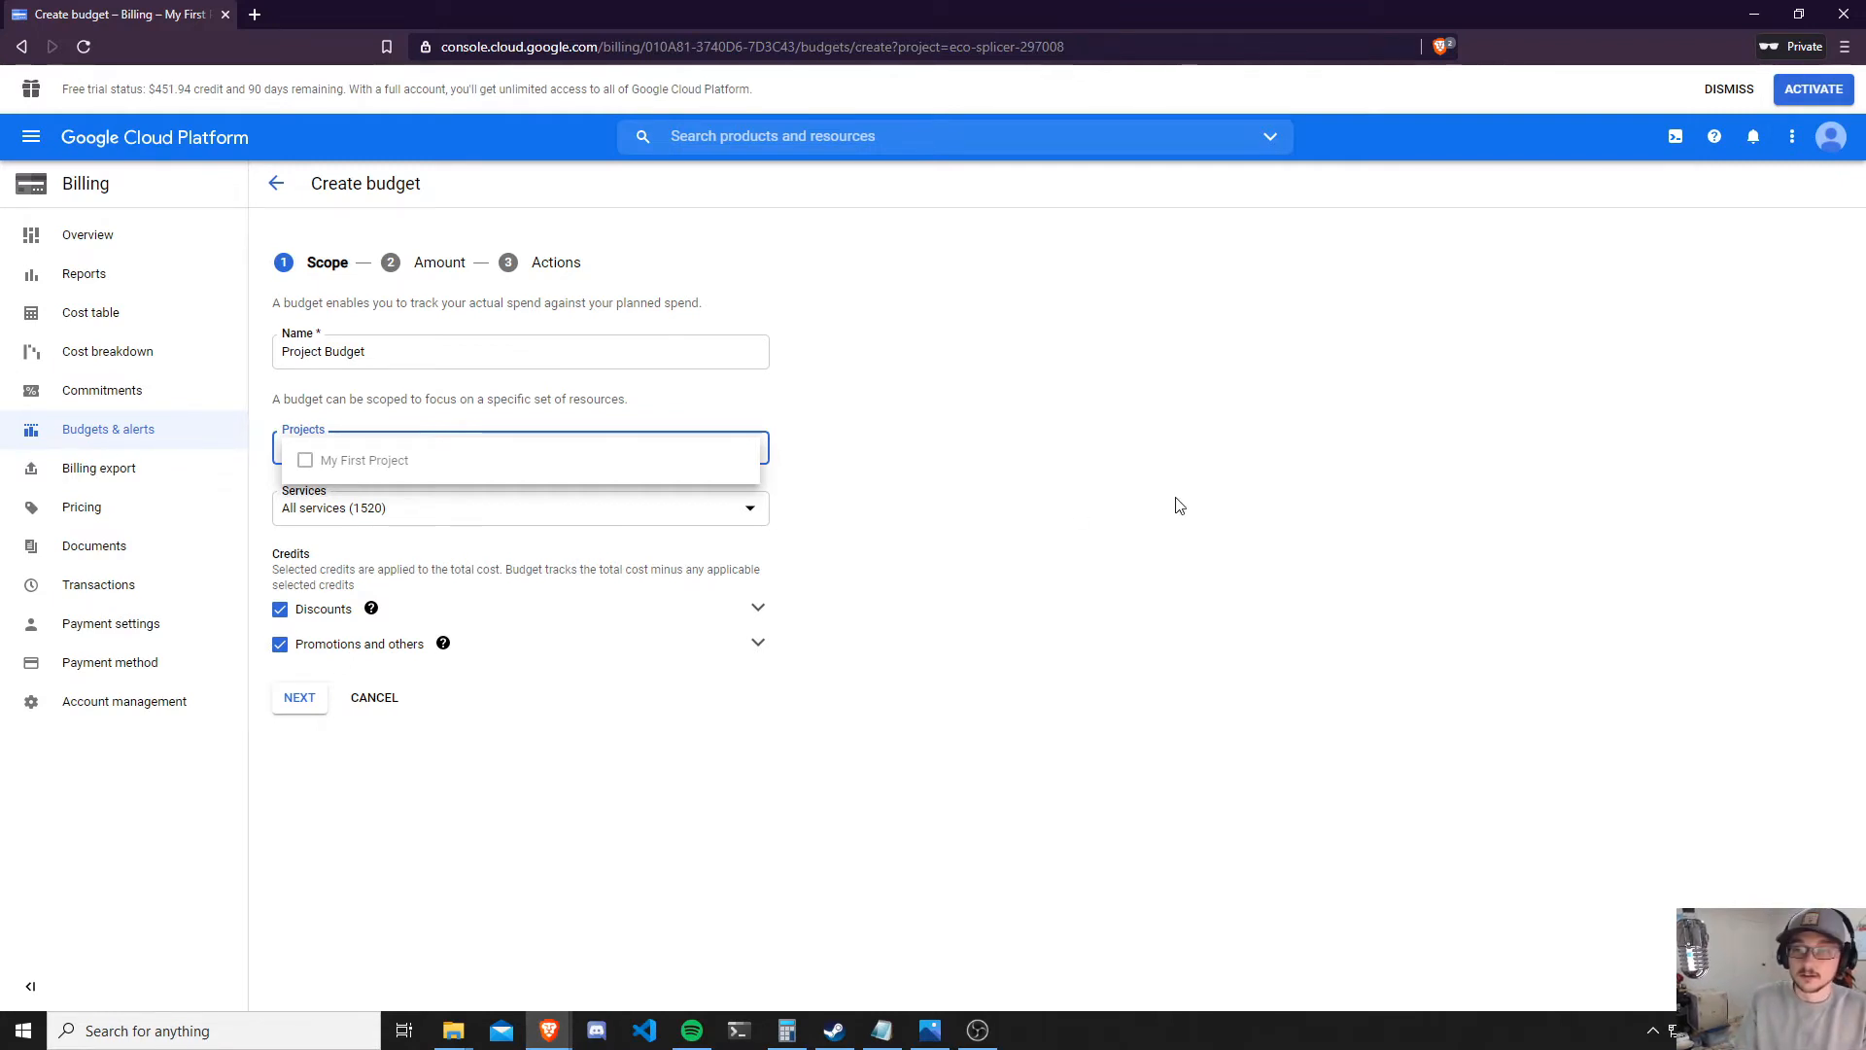
pyautogui.click(878, 463)
pyautogui.click(413, 459)
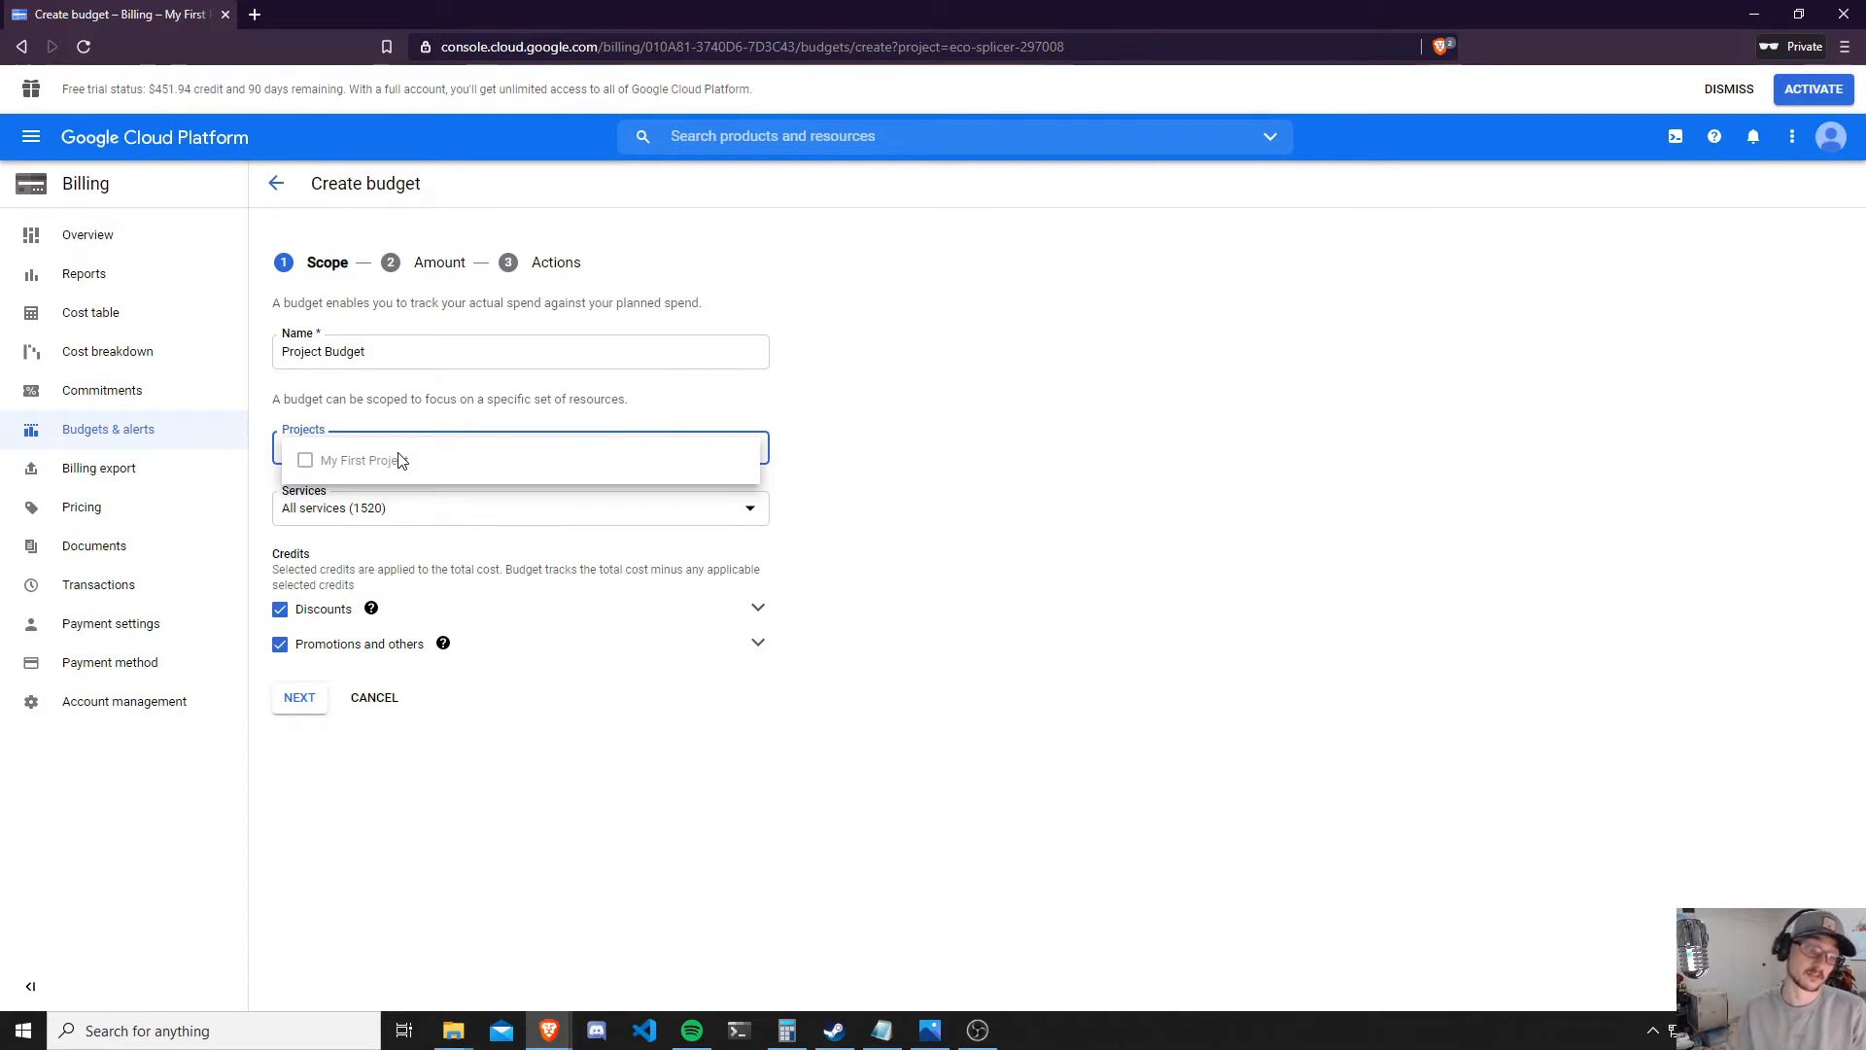
pyautogui.click(1063, 498)
pyautogui.click(374, 456)
pyautogui.click(1058, 515)
# Filter the budget's available services by "compute" and close the list without selecting any service.
pyautogui.click(436, 514)
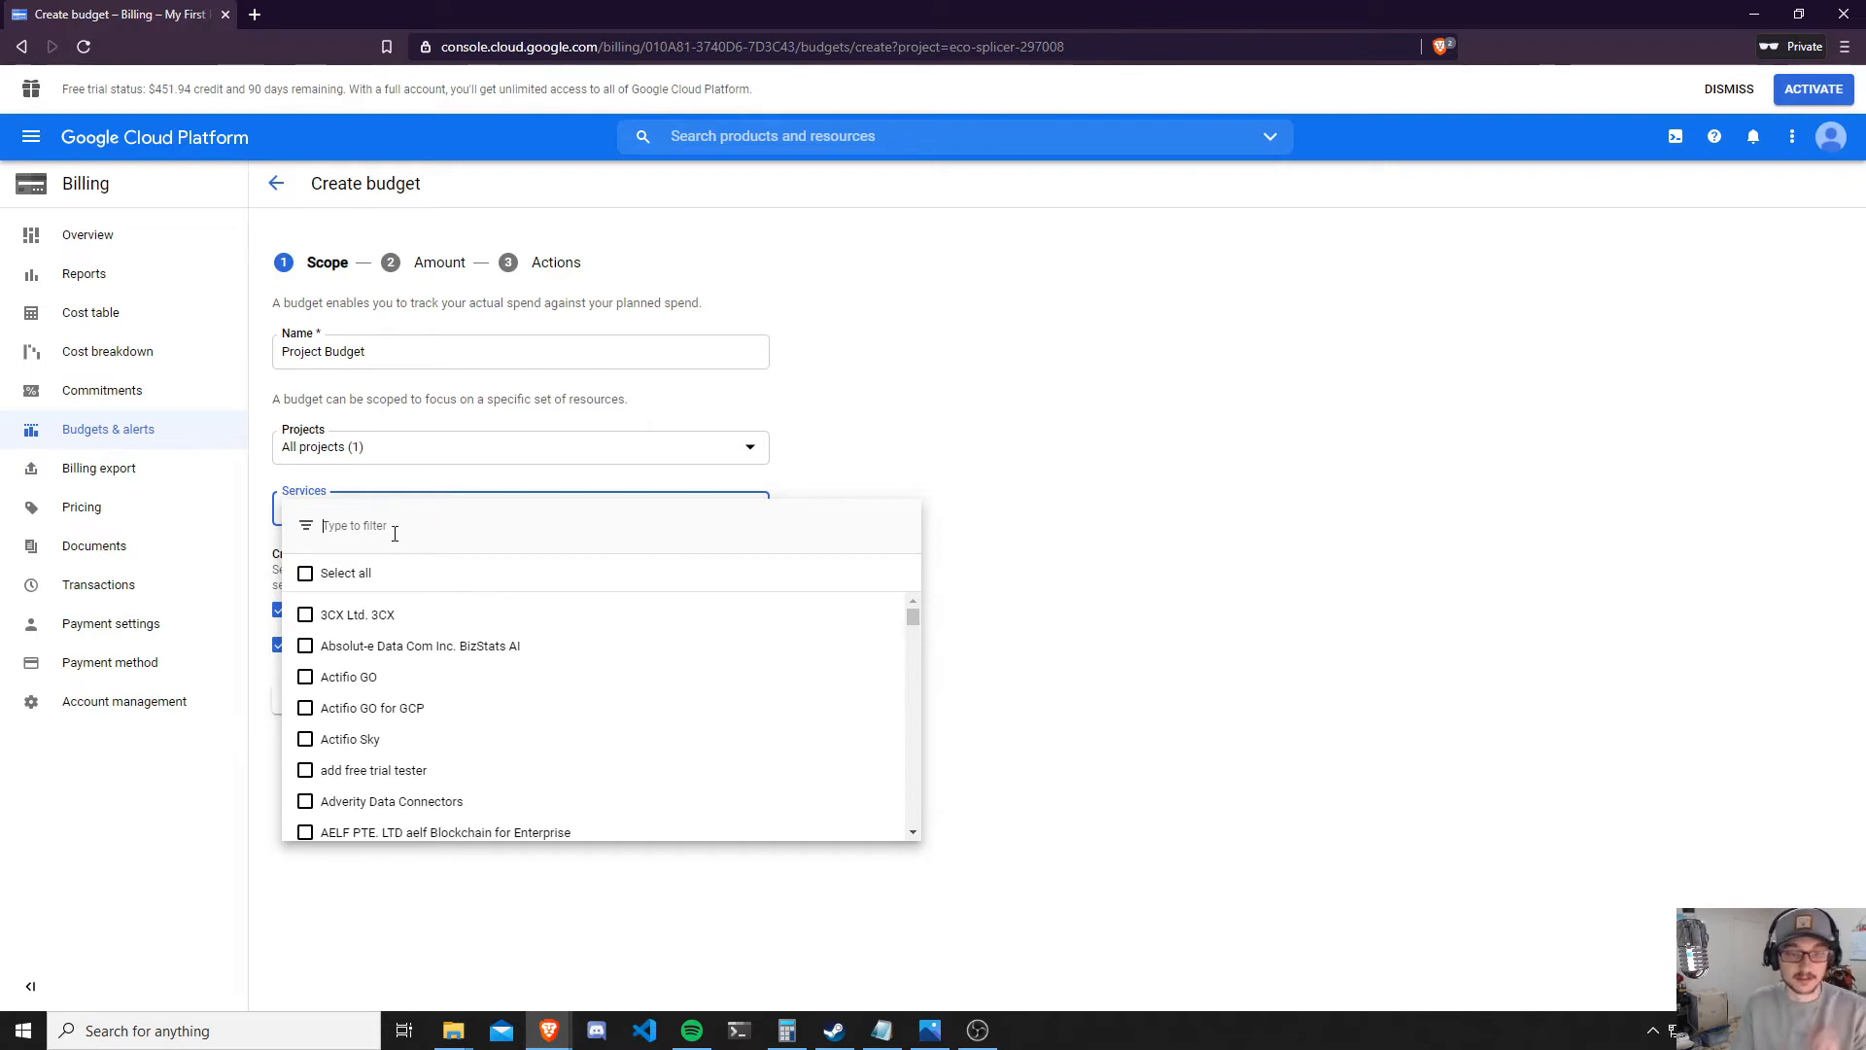
pyautogui.write('com')
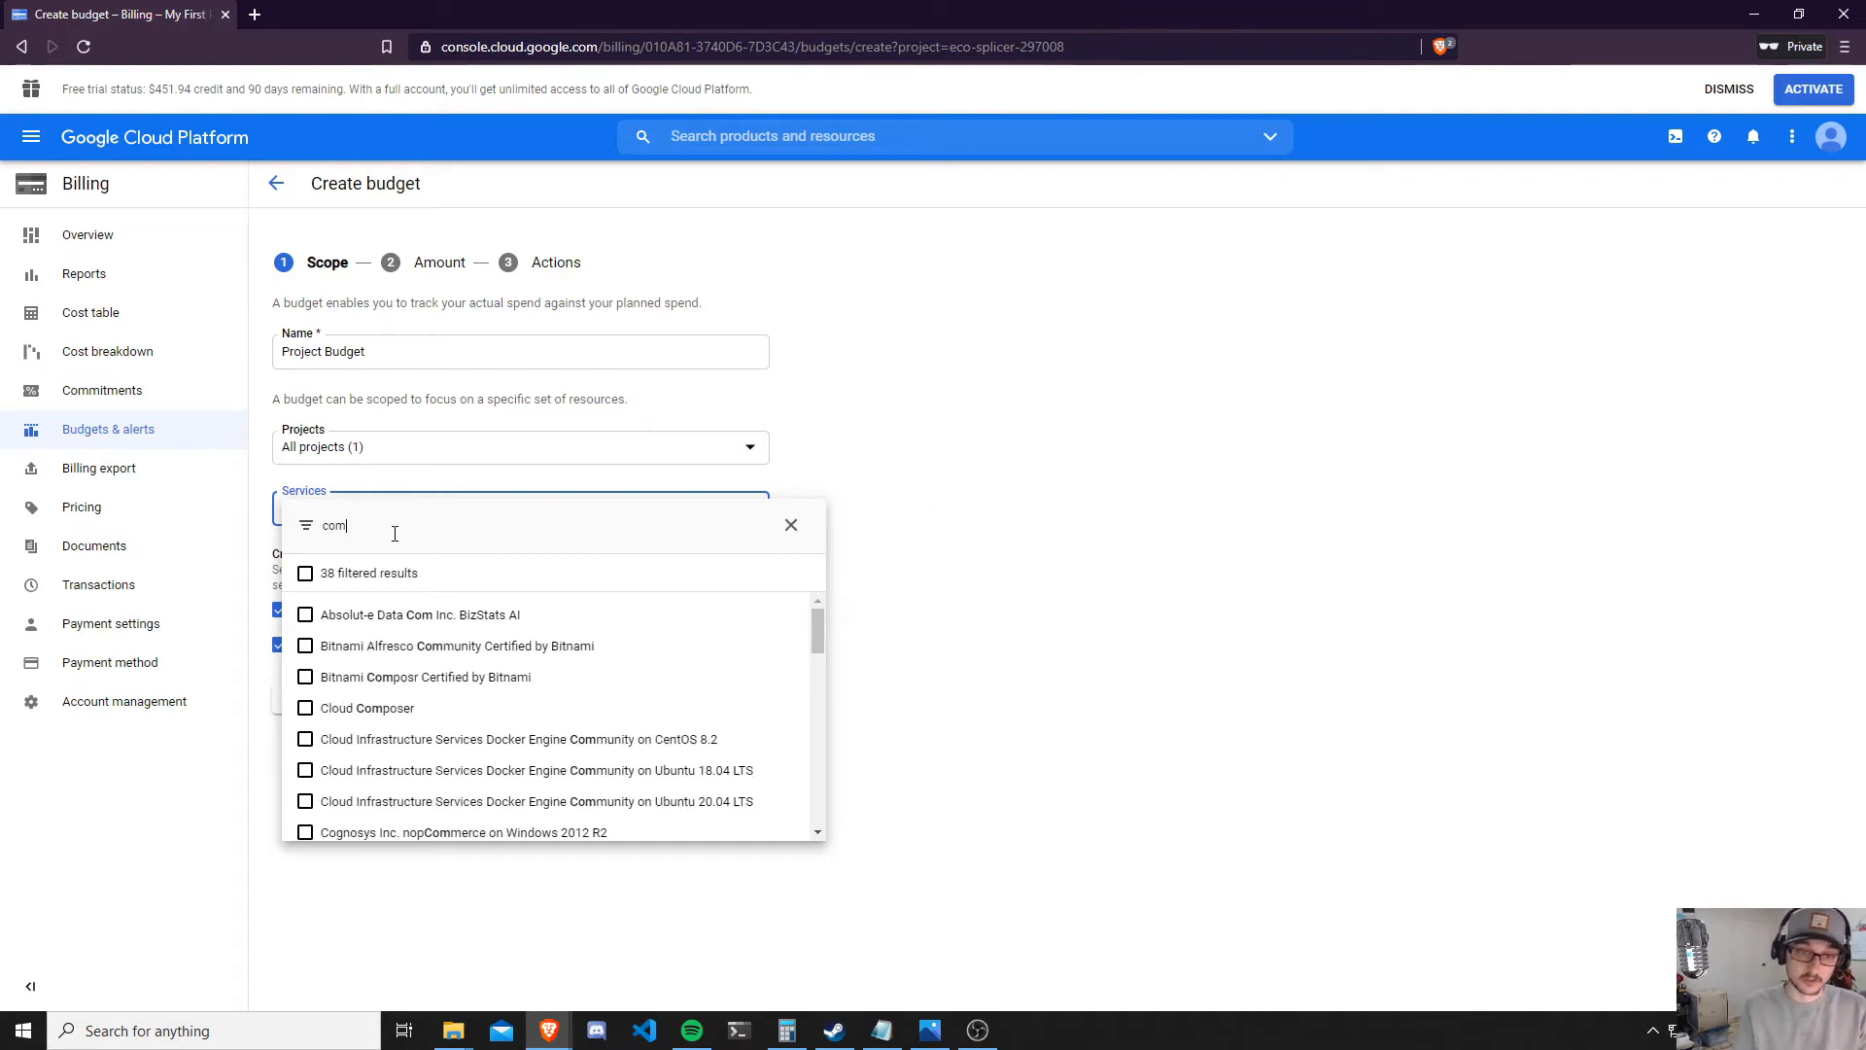
pyautogui.write('pute')
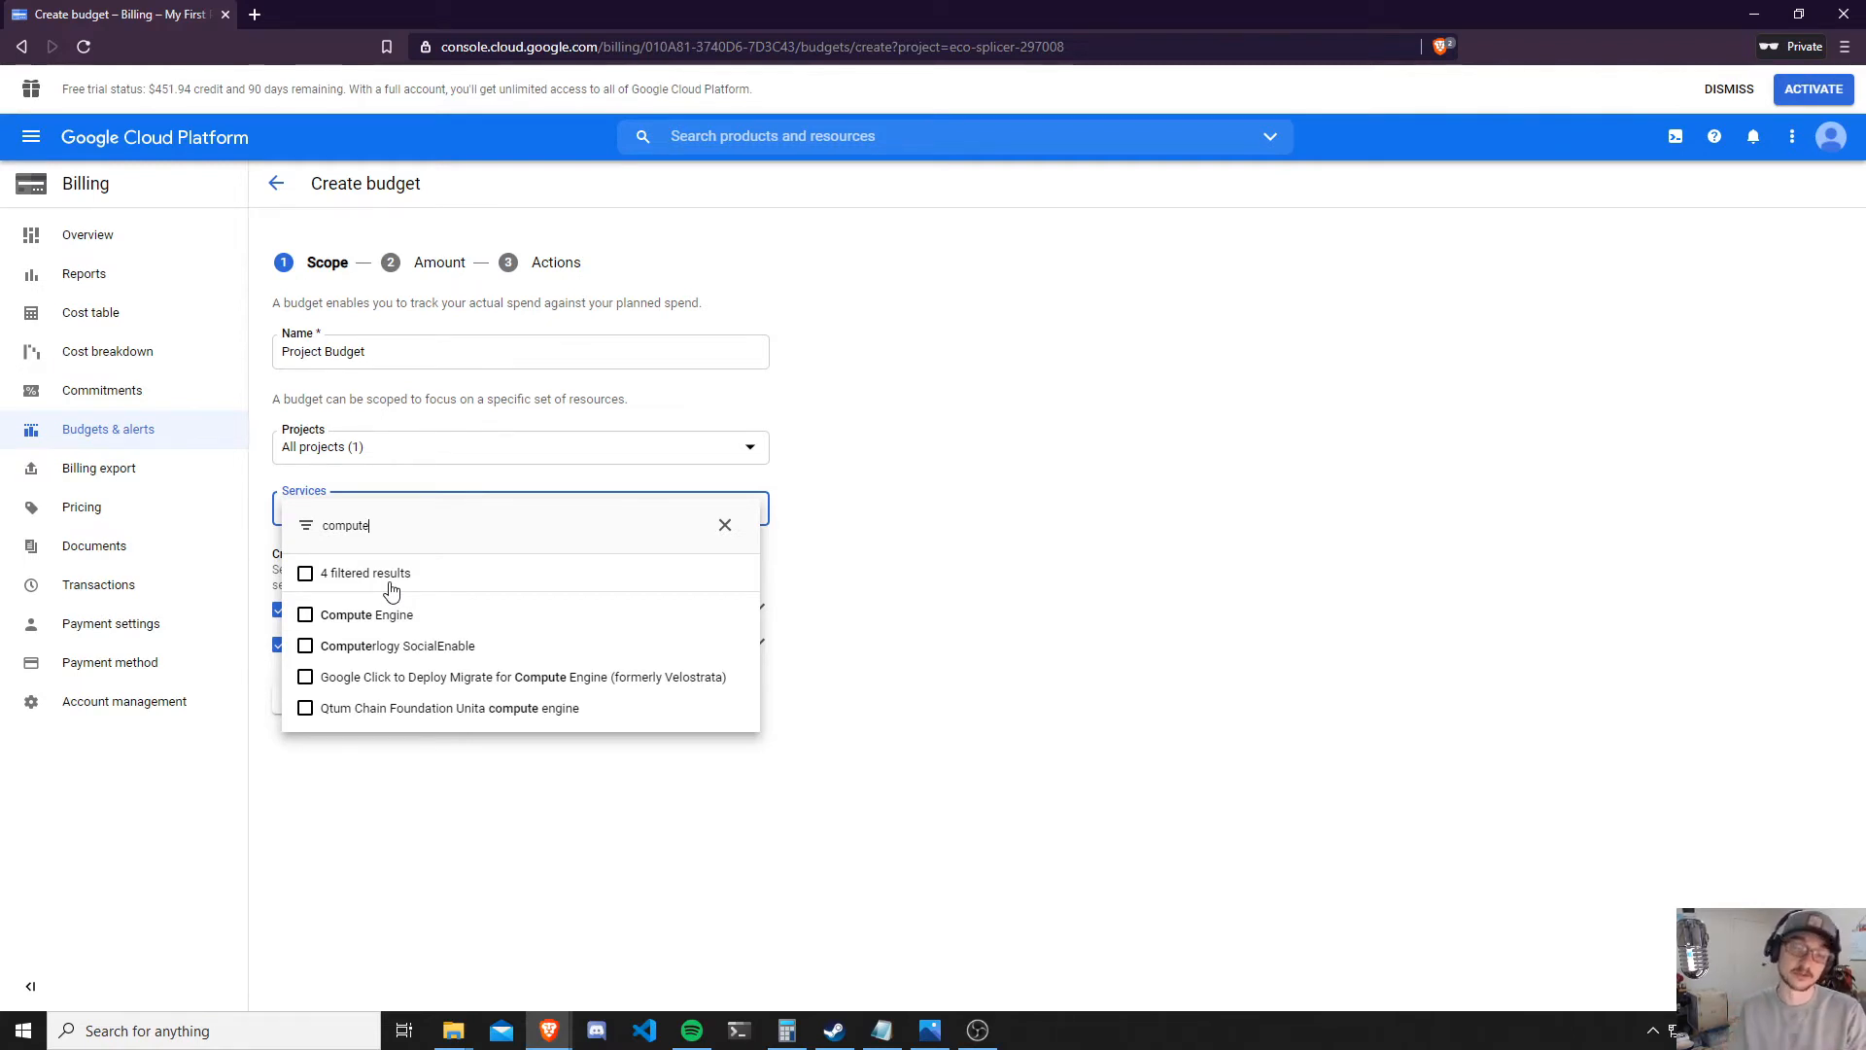
pyautogui.click(808, 580)
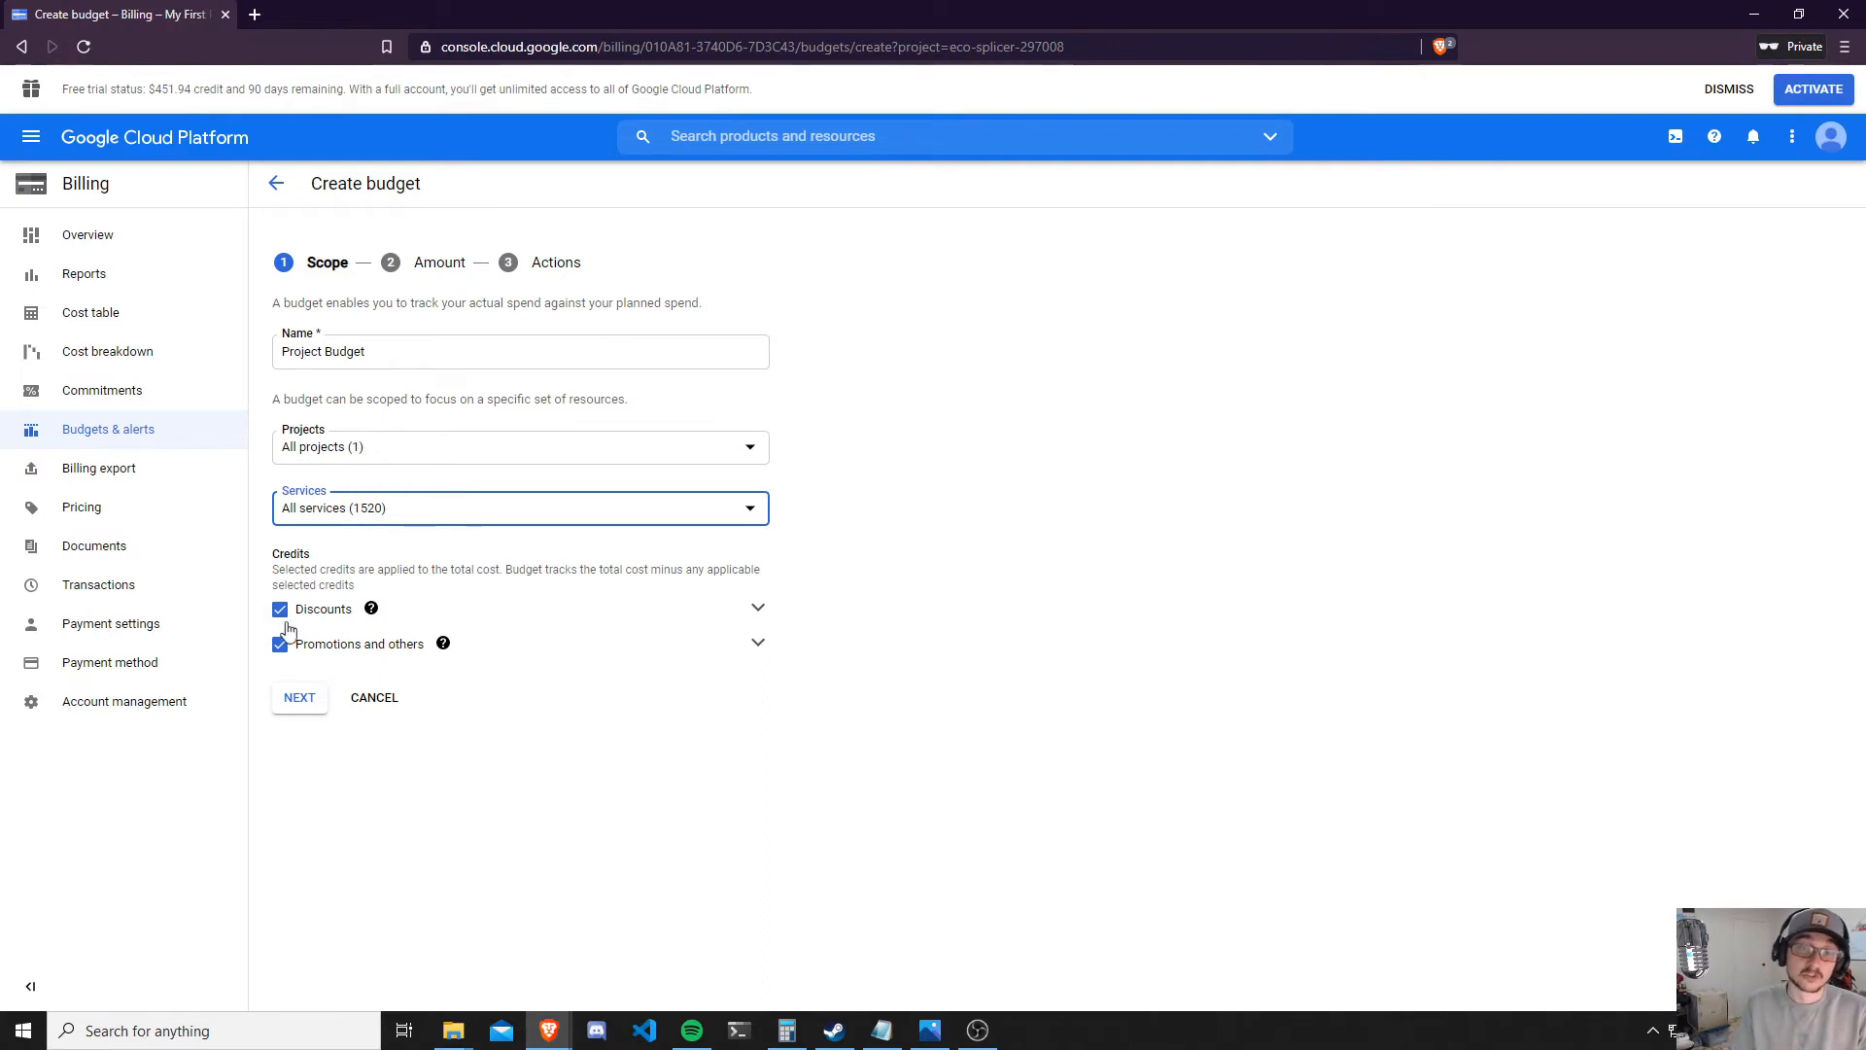
# Review the discount credit types and exclude both Discounts and Promotions and others from the budget's credits.
pyautogui.moveTo(369, 615)
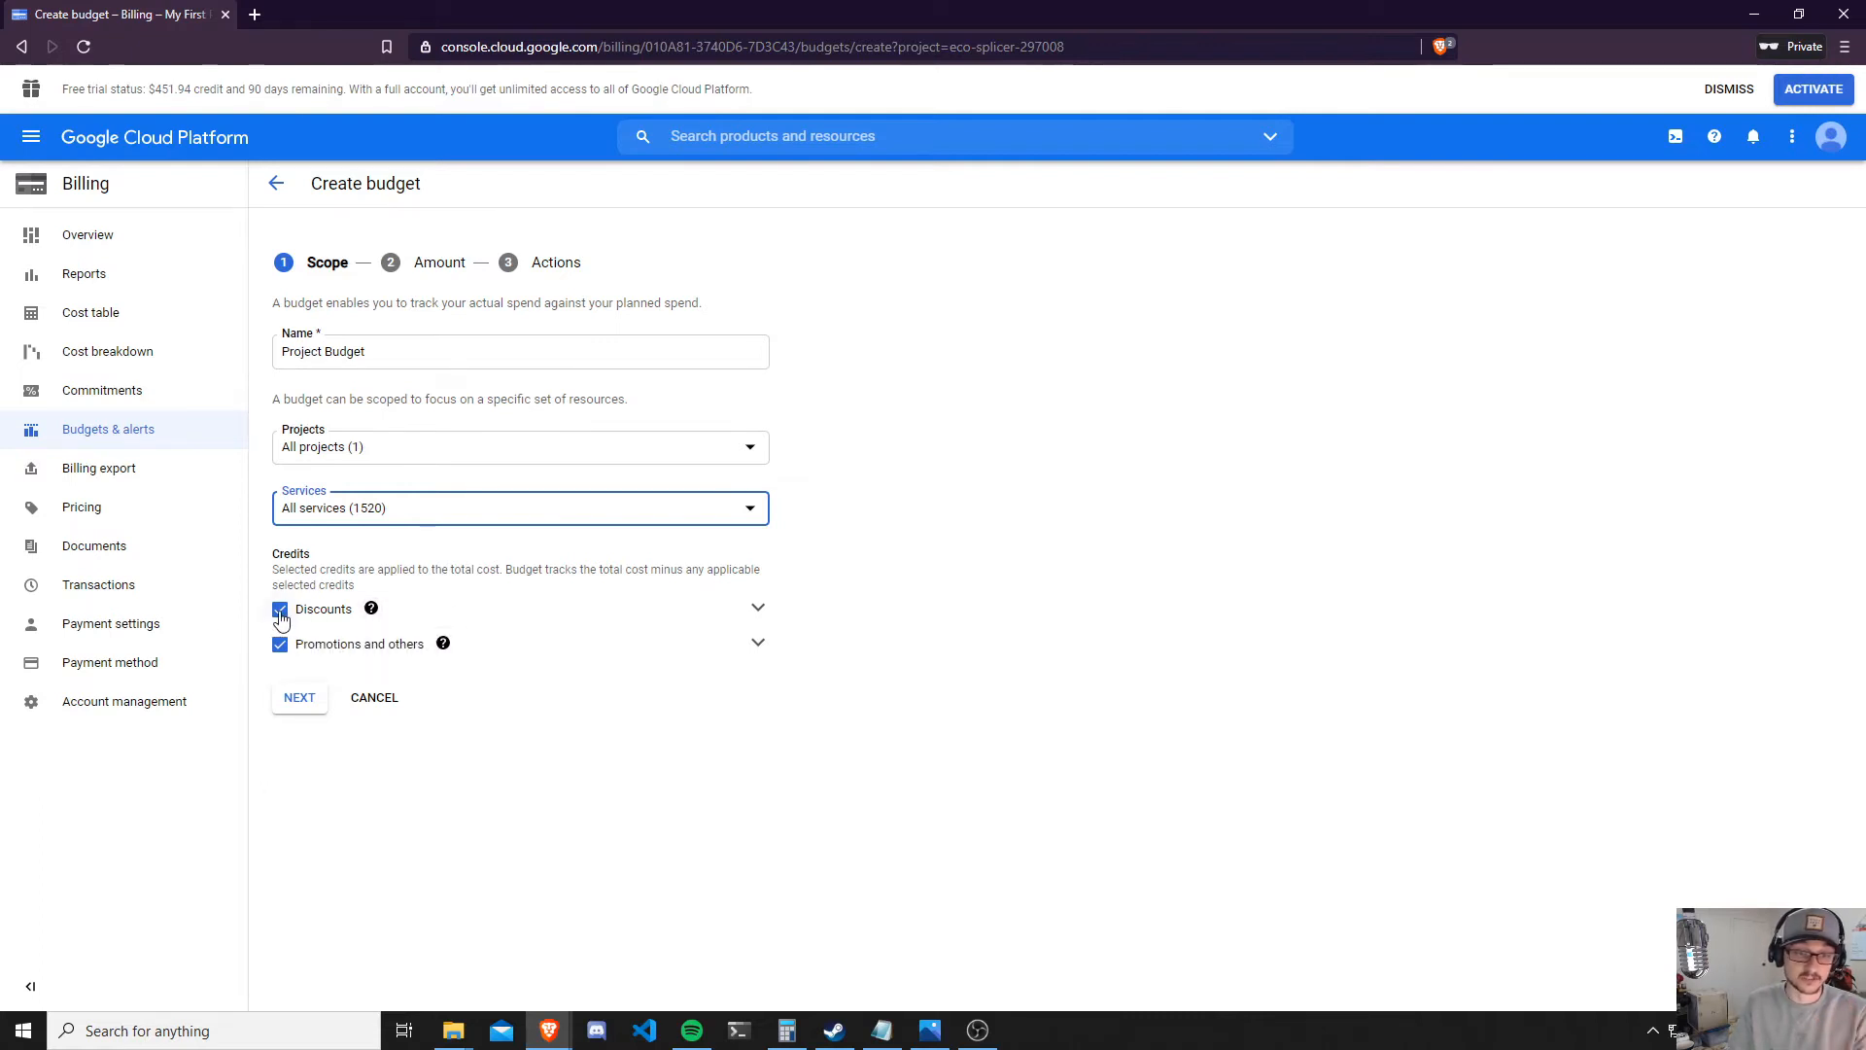
pyautogui.click(756, 610)
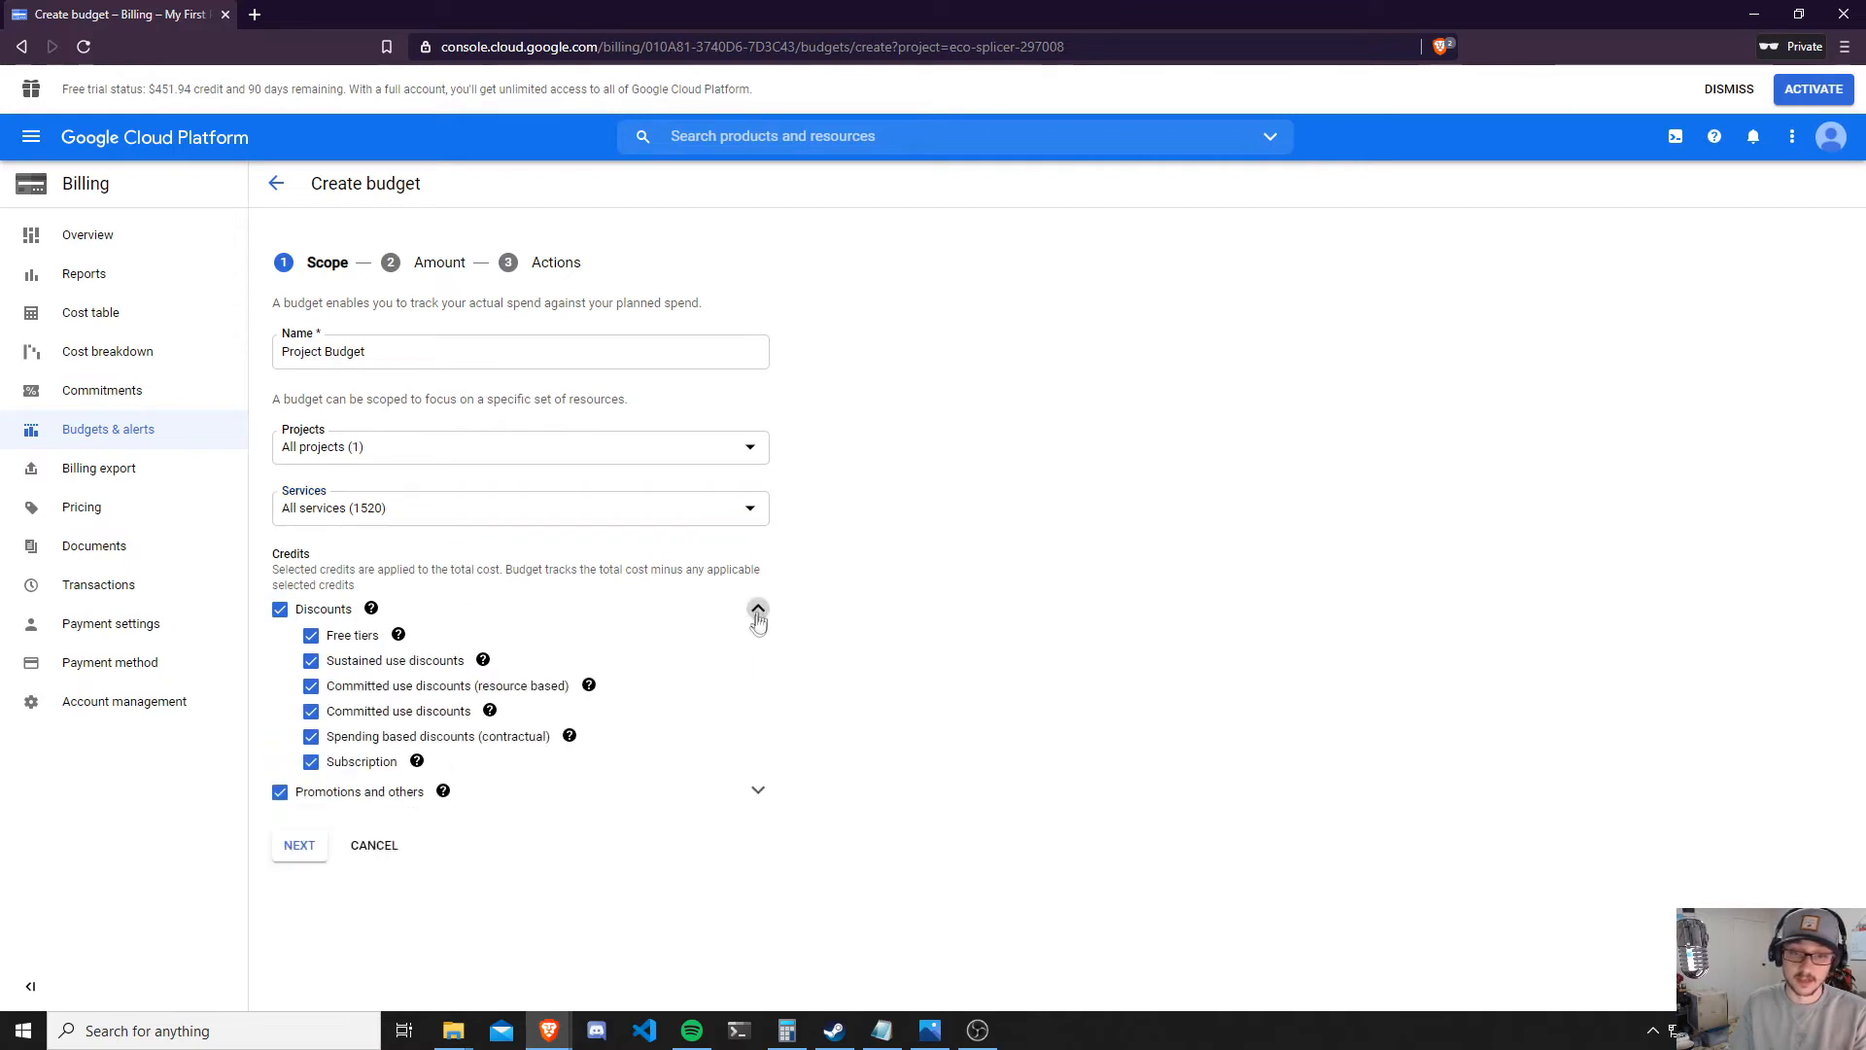
pyautogui.click(757, 610)
pyautogui.click(280, 610)
pyautogui.click(280, 645)
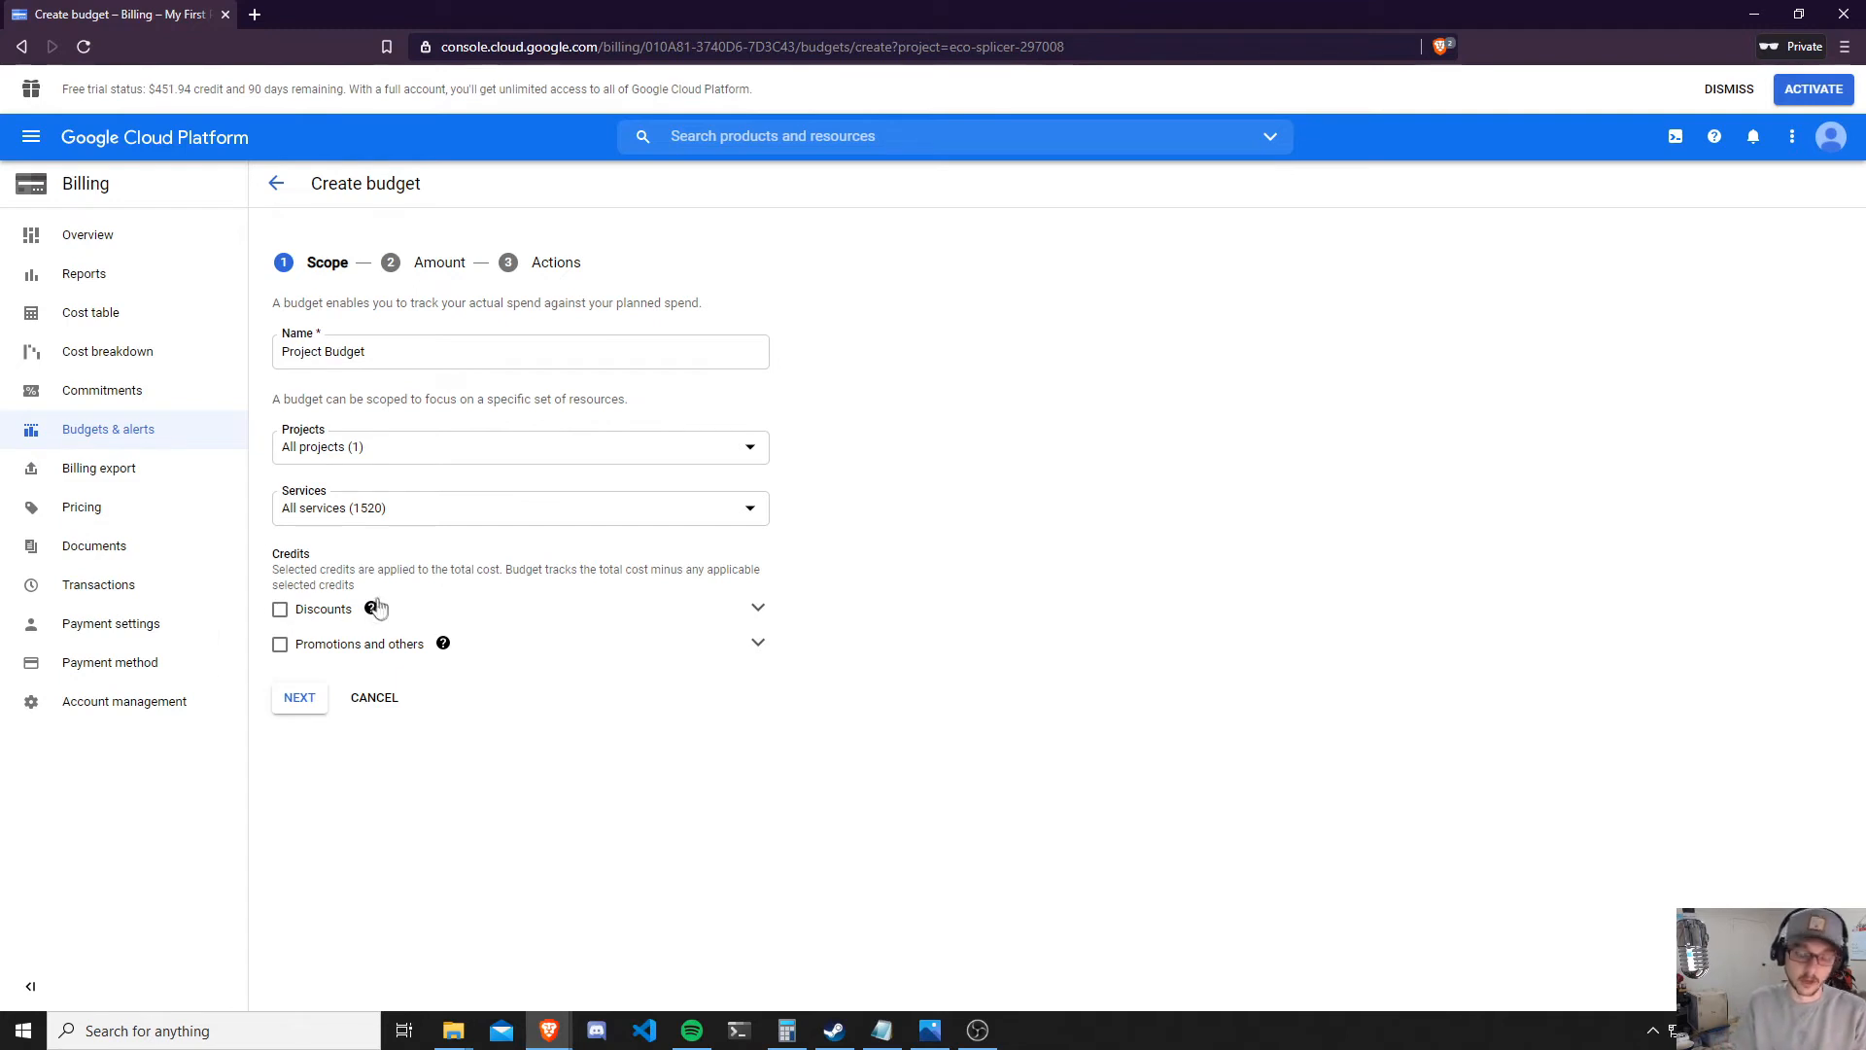
pyautogui.click(279, 611)
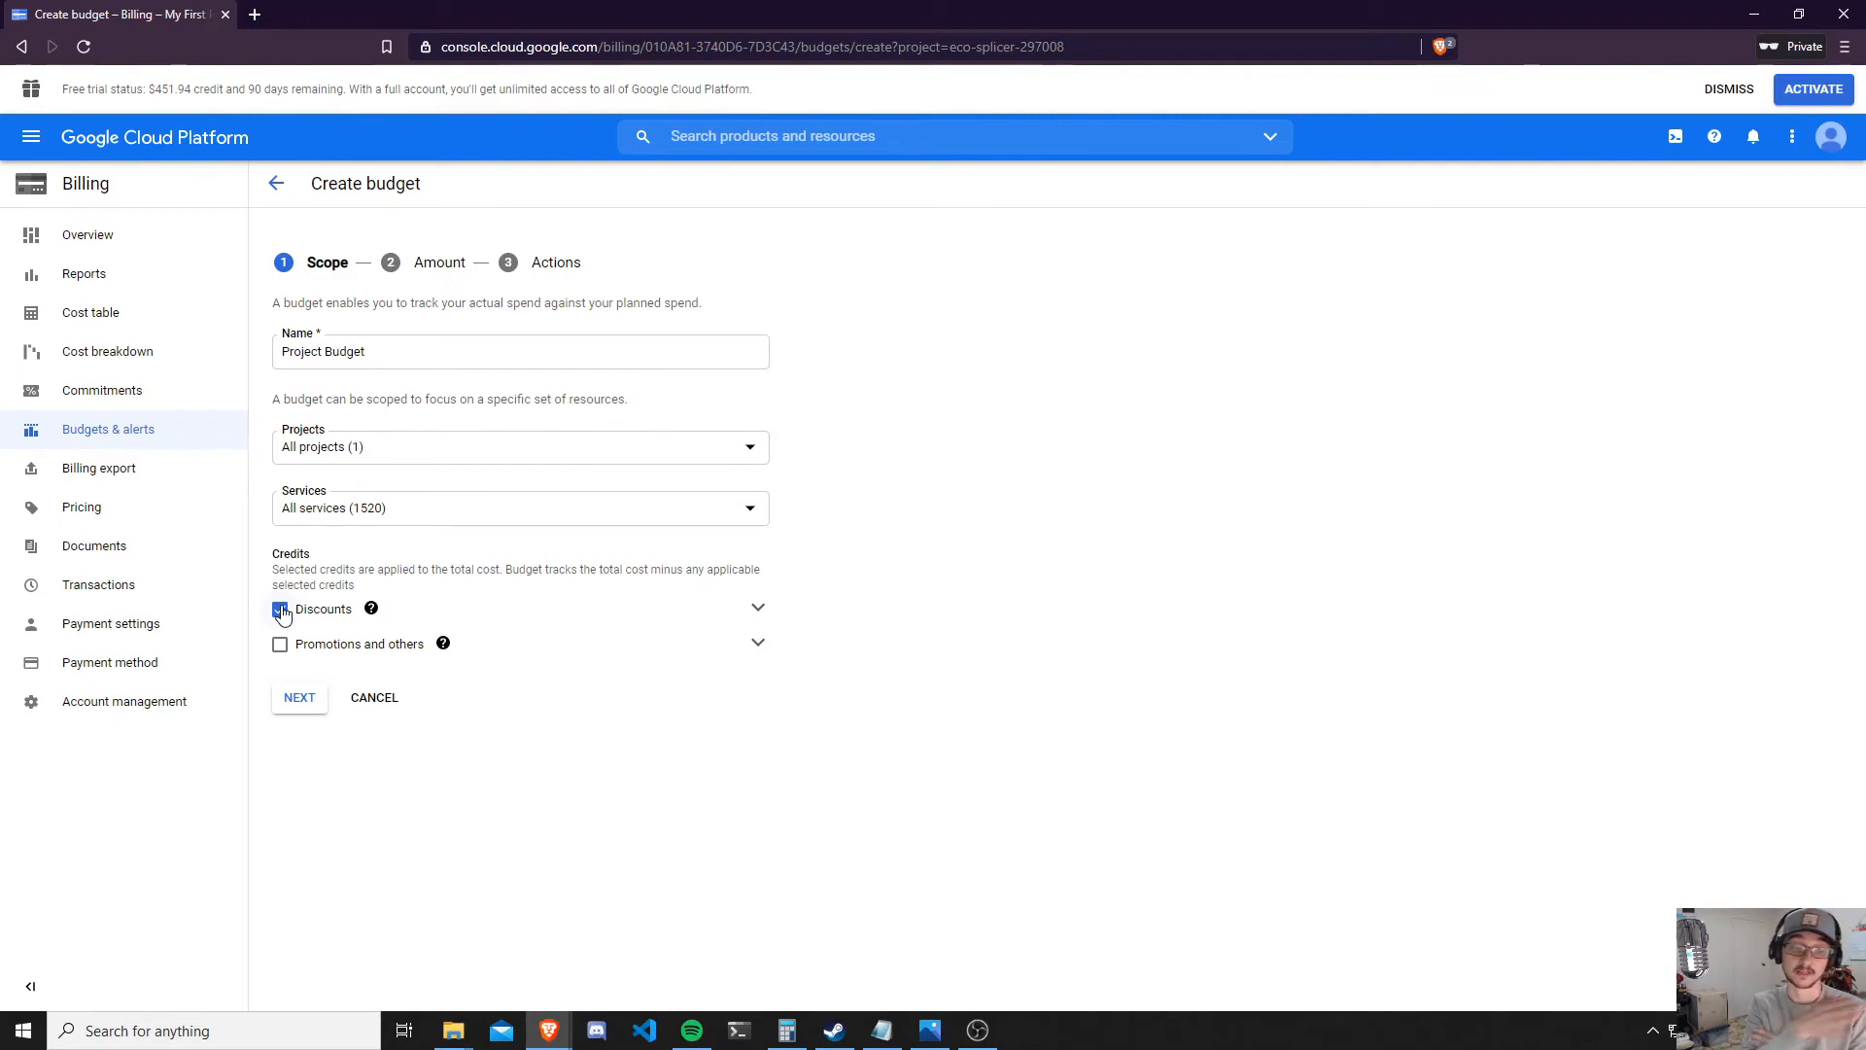
pyautogui.click(281, 610)
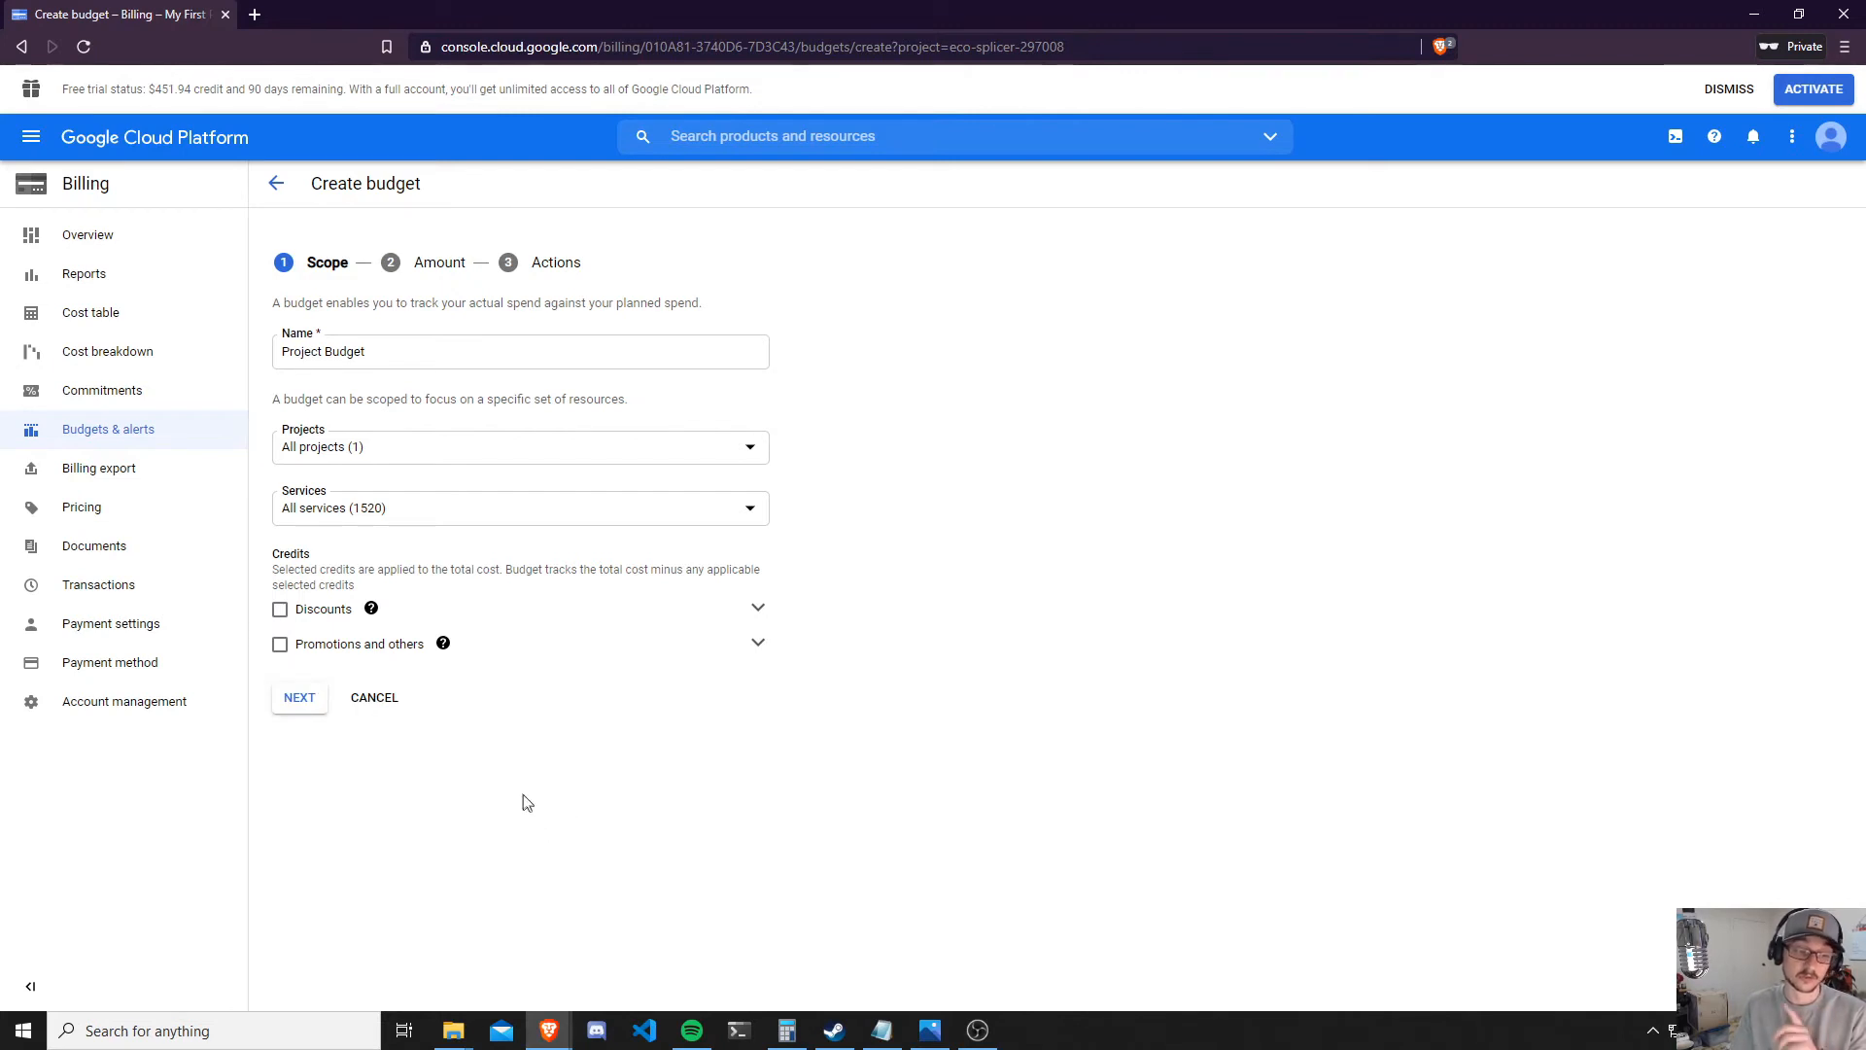
# Continue to the budget's amount stage and set the monthly amount to $30.
pyautogui.click(299, 698)
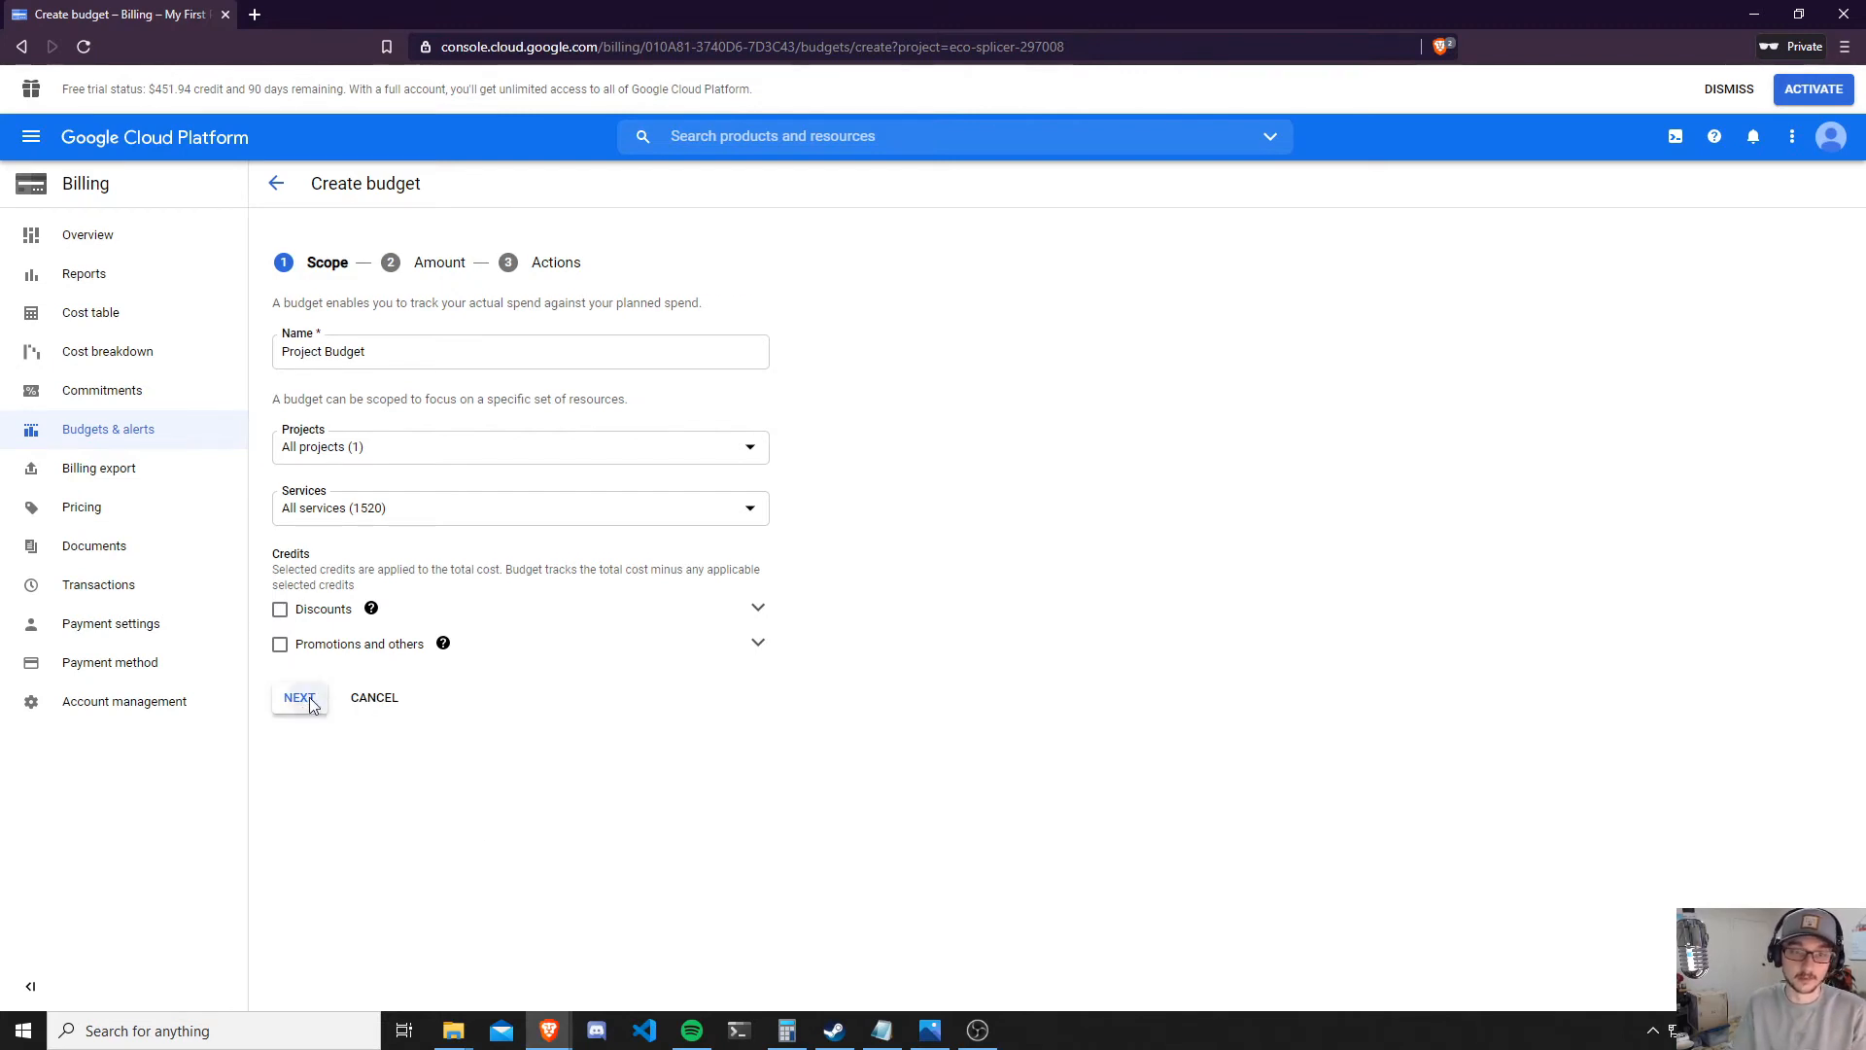
pyautogui.click(350, 443)
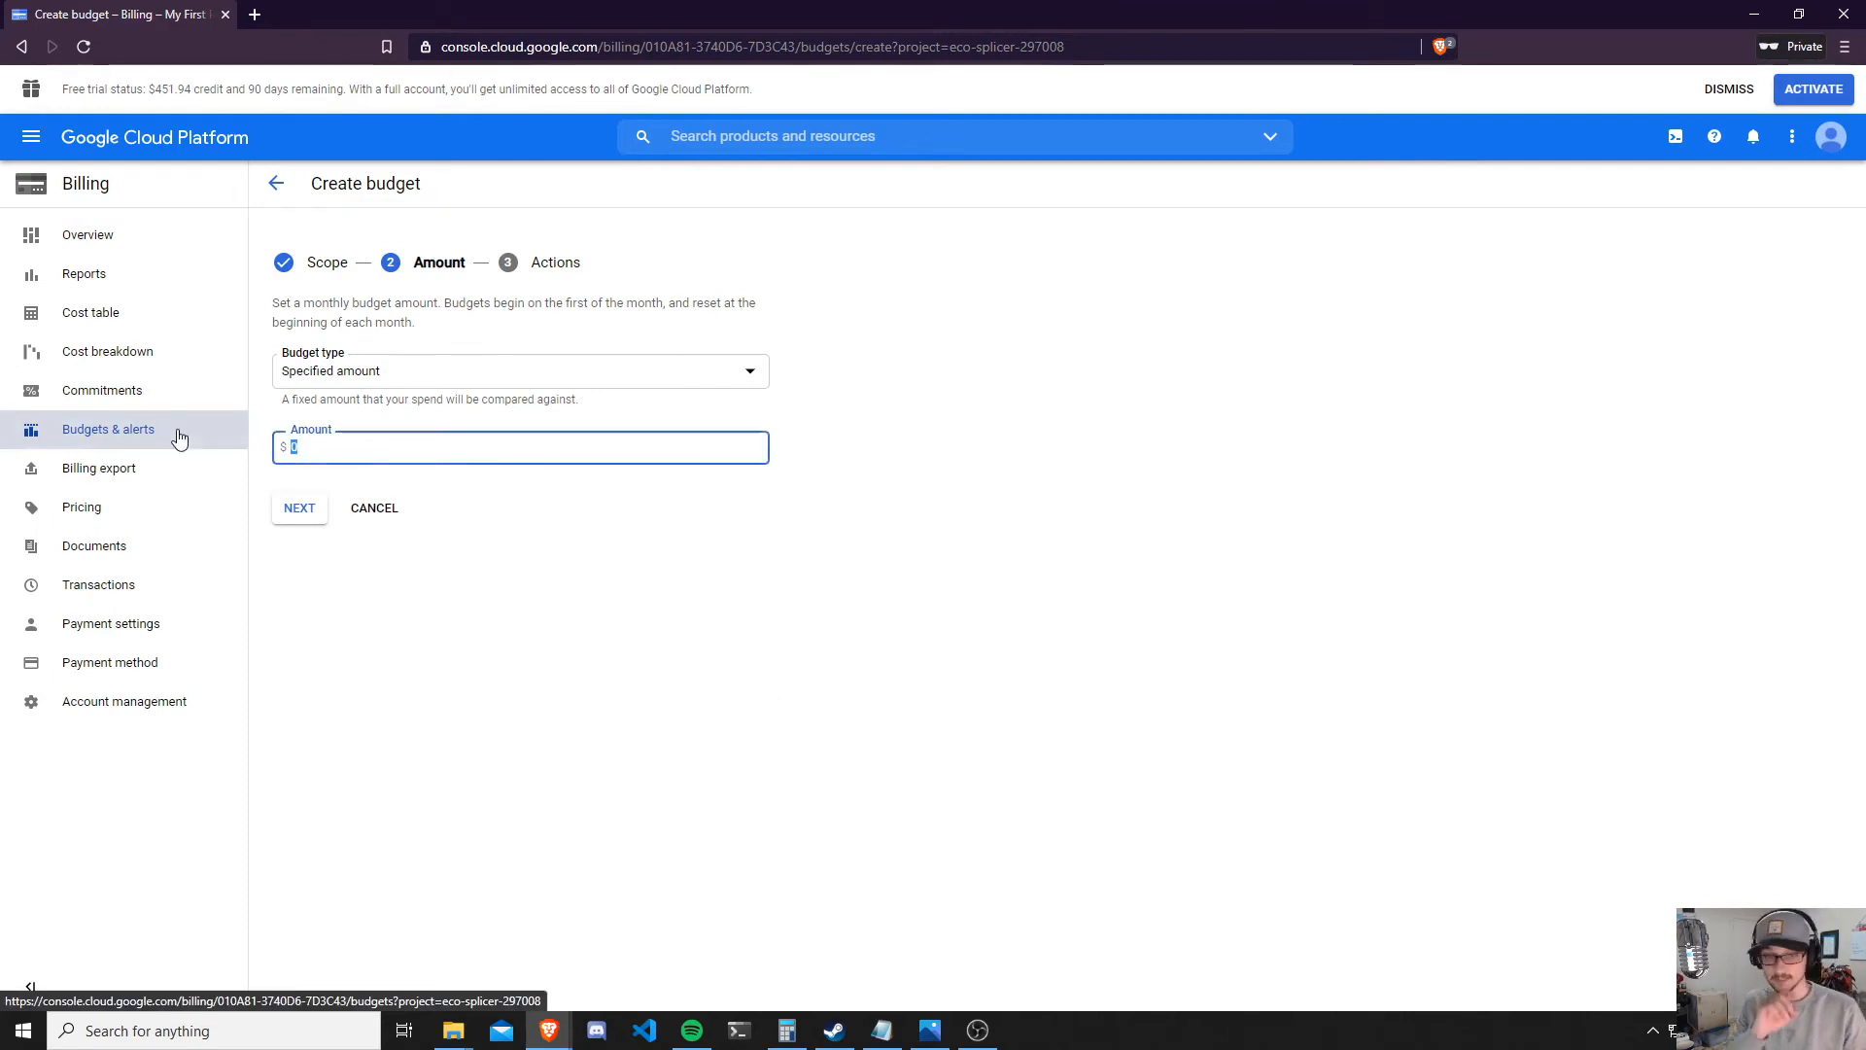
pyautogui.write('30')
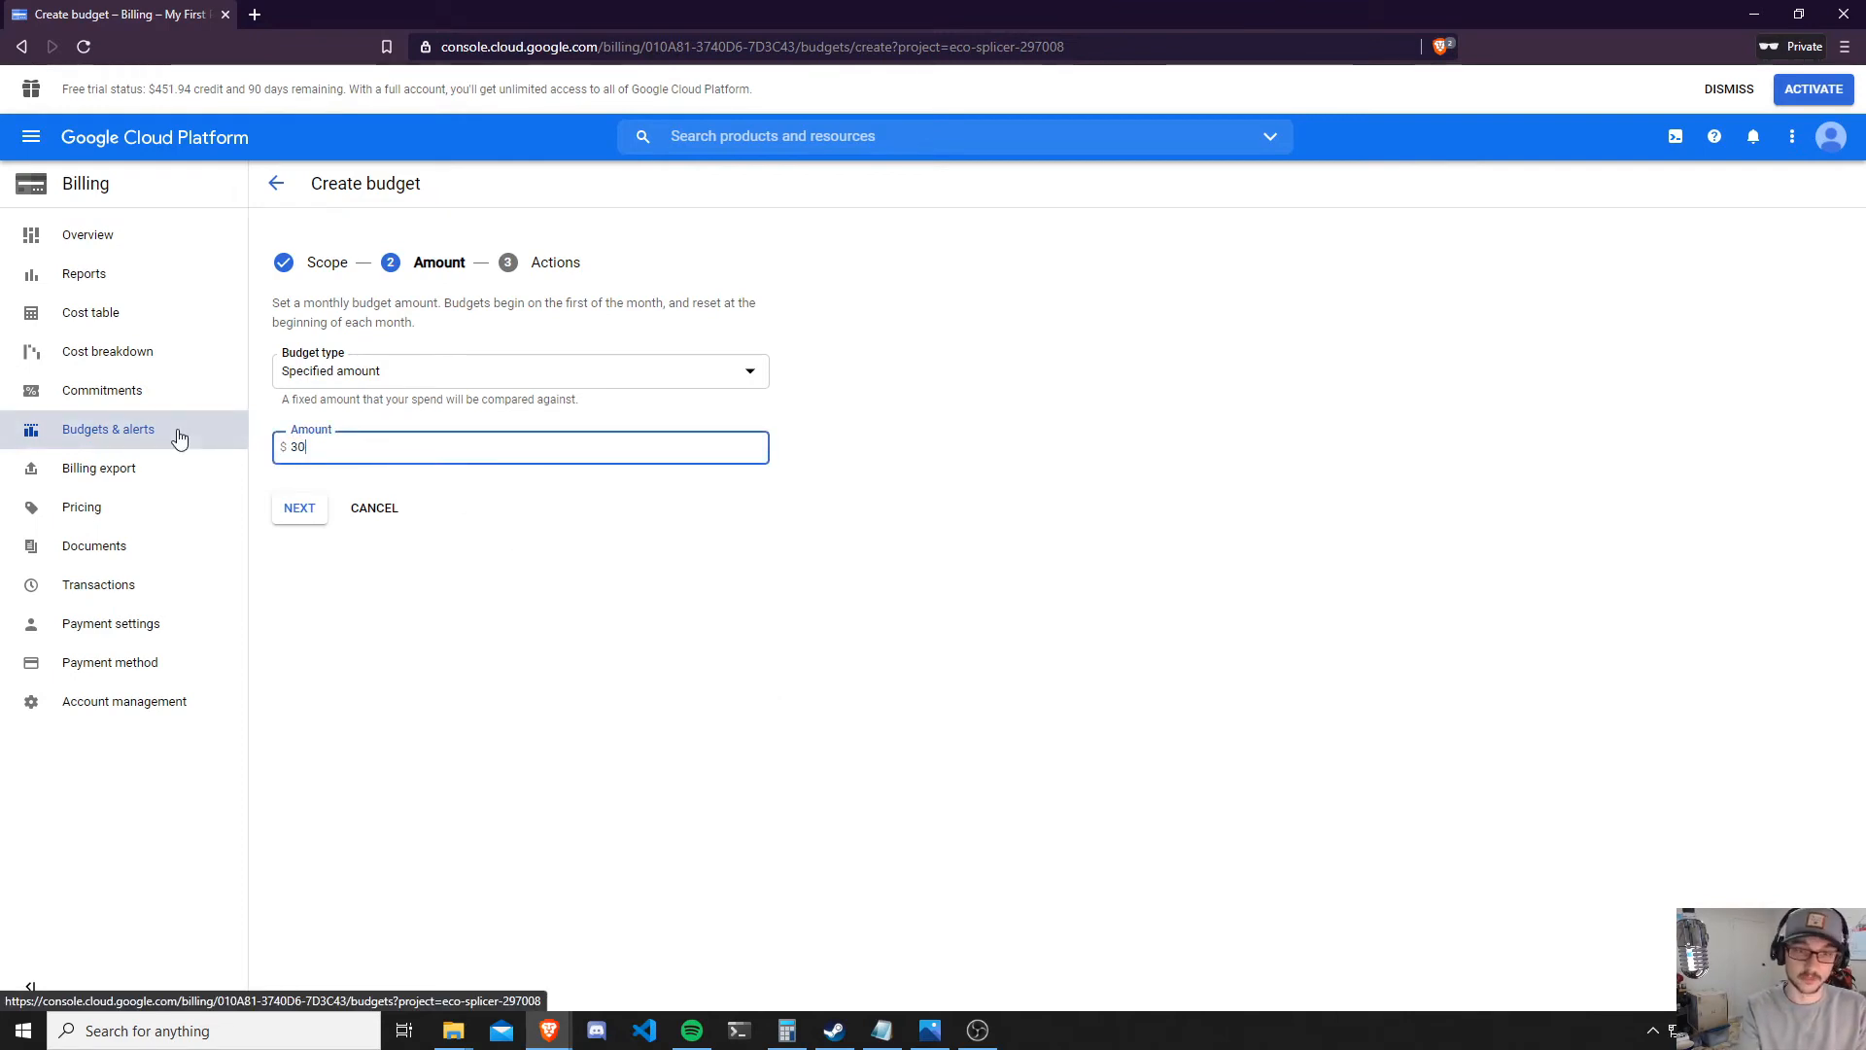
# Try the Last month's spend budget type, and switch back to Specified amount.
pyautogui.click(425, 375)
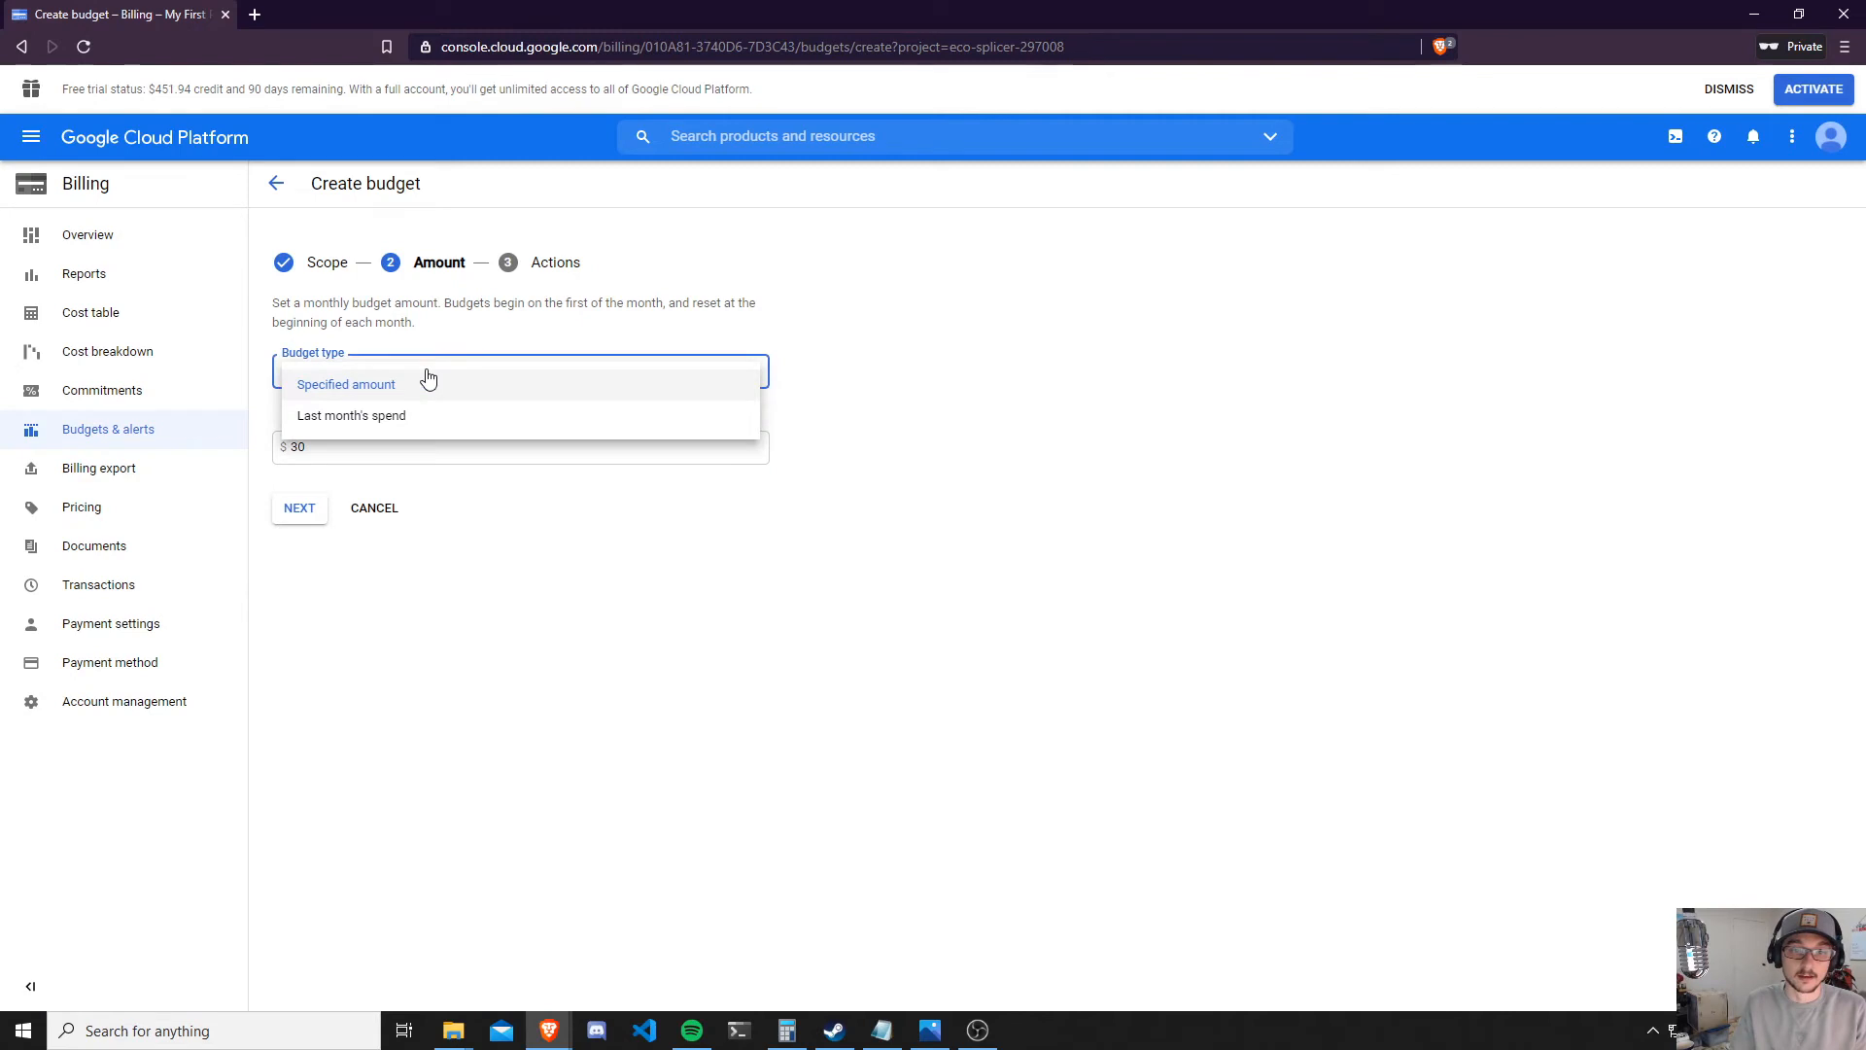
pyautogui.click(935, 399)
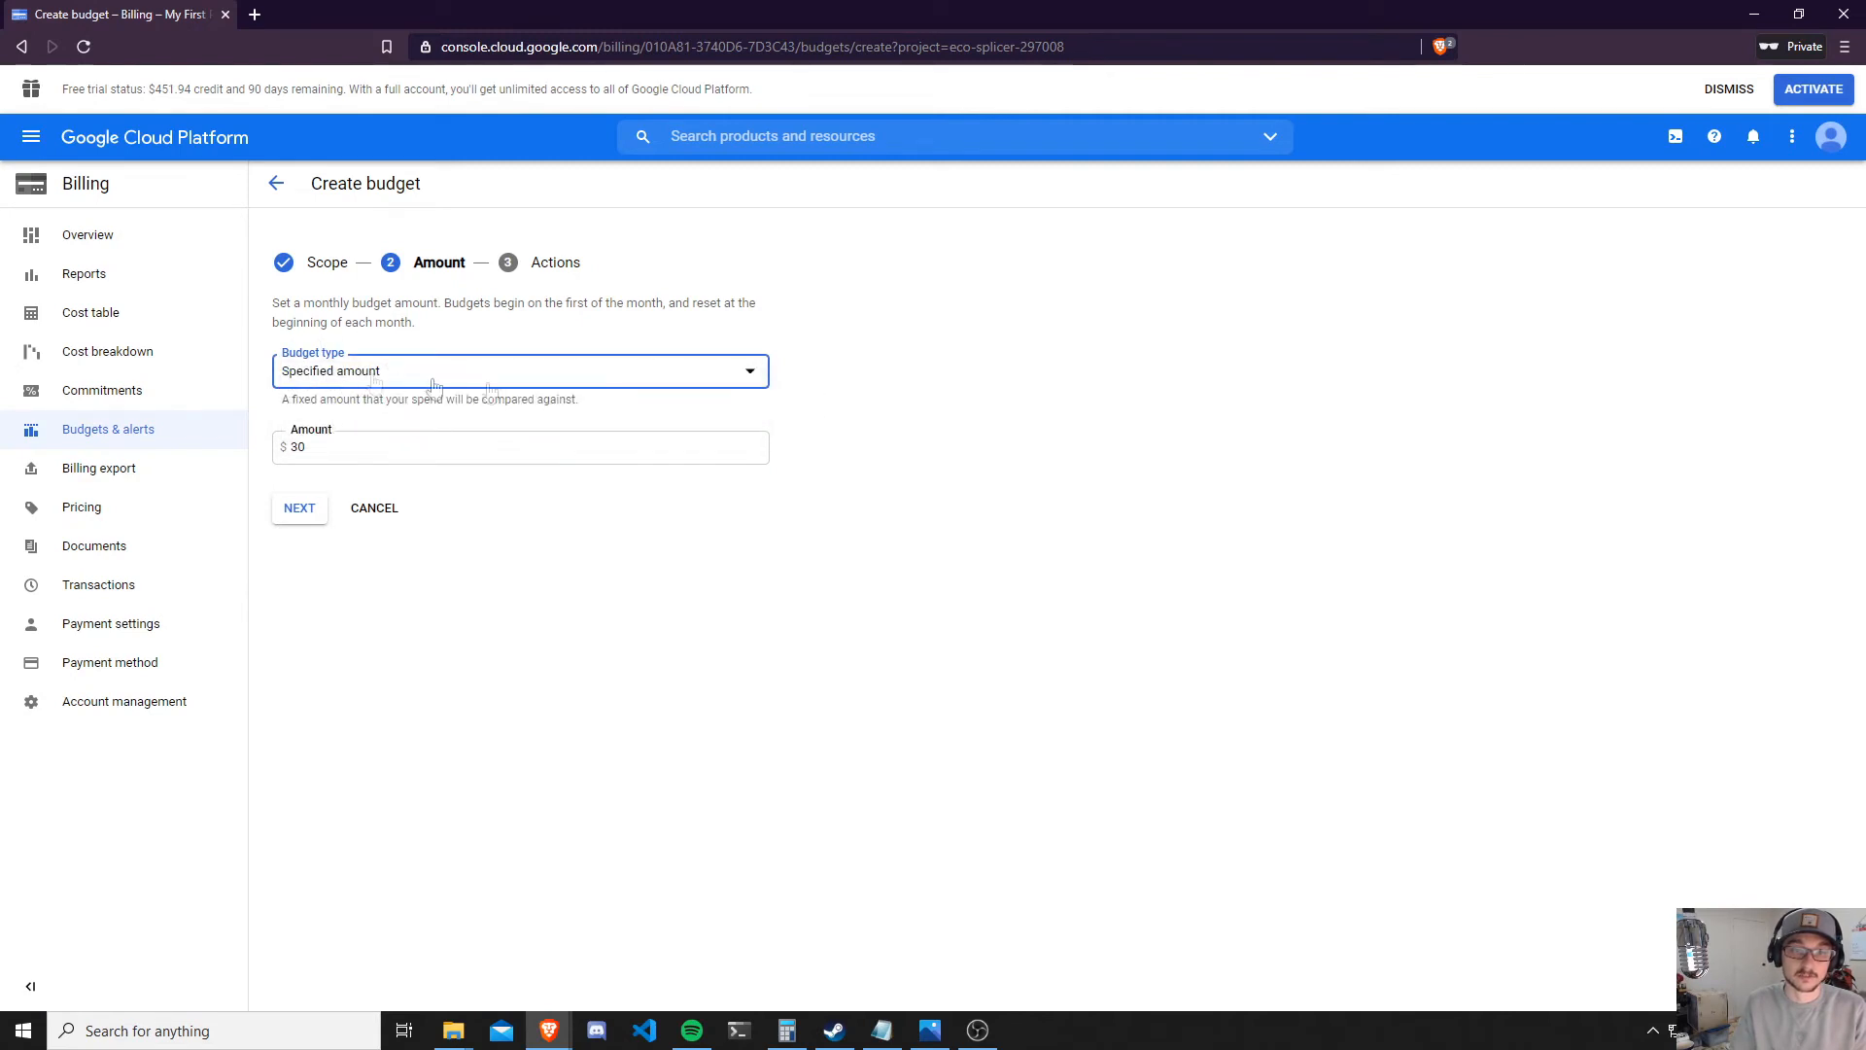
pyautogui.click(328, 379)
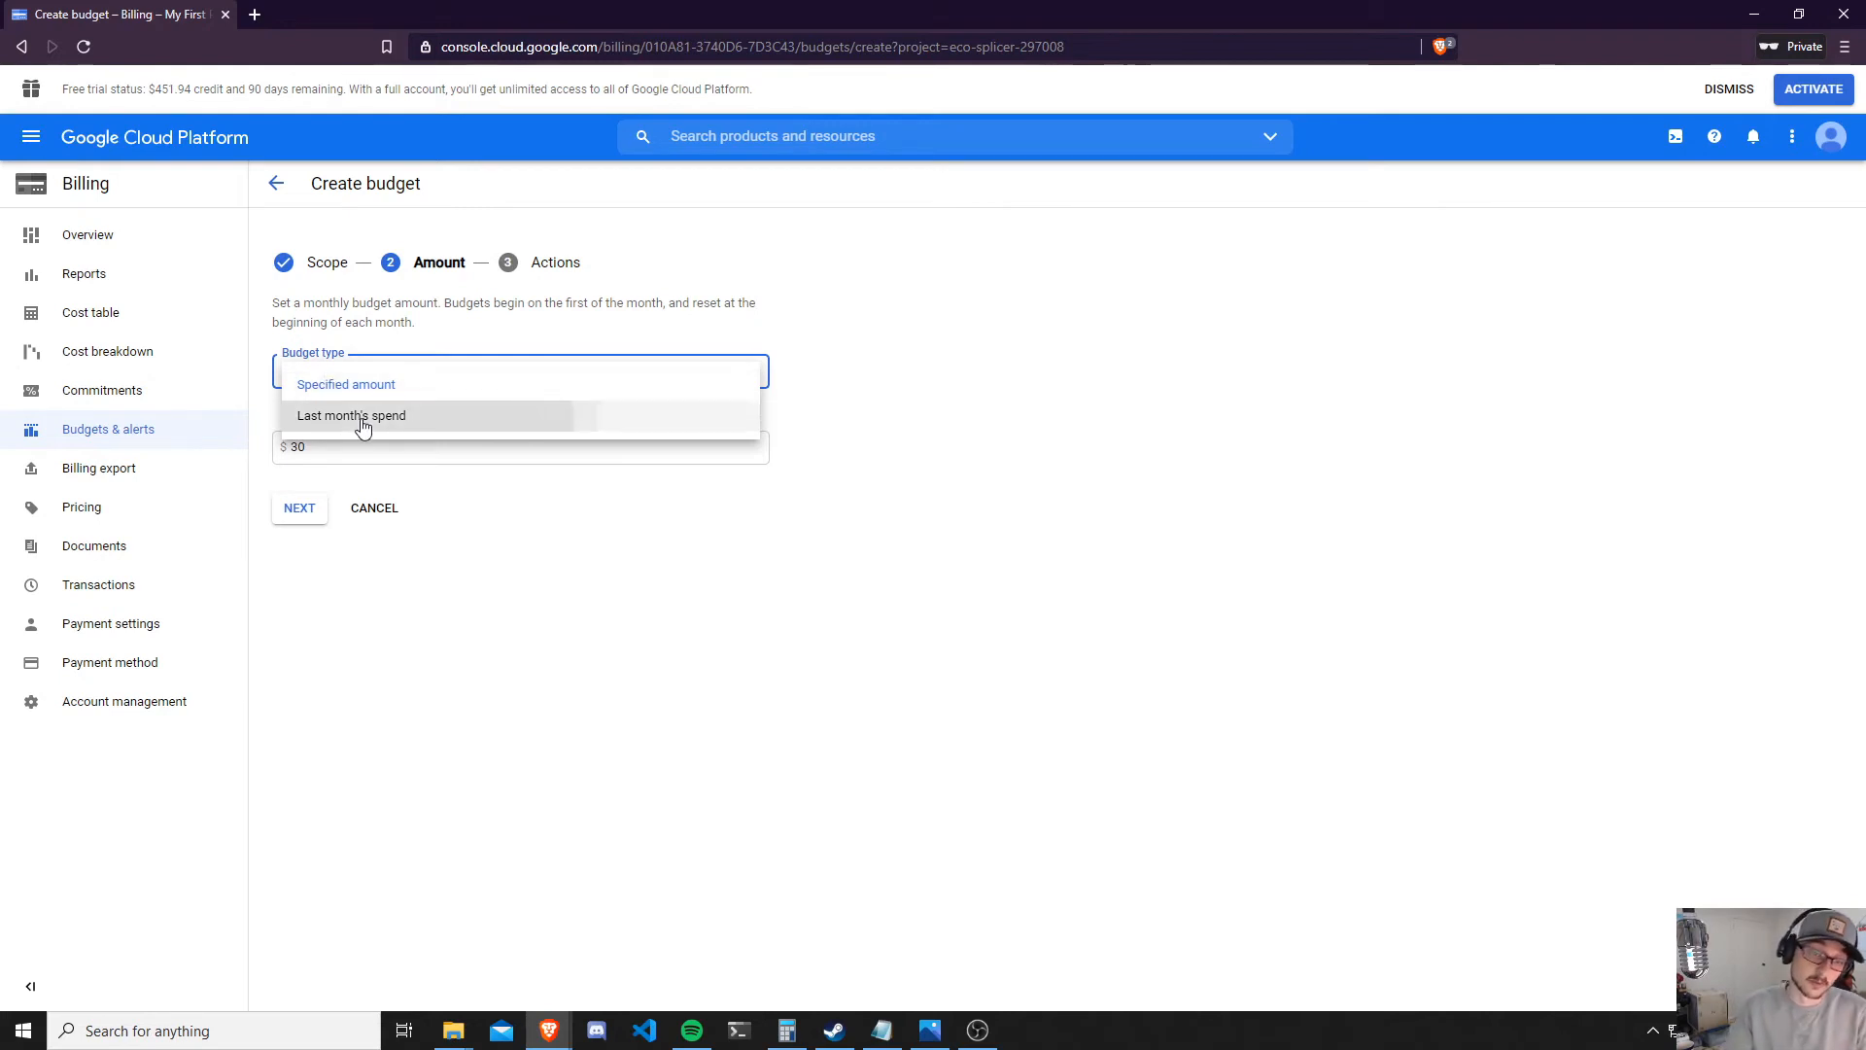
pyautogui.click(366, 418)
pyautogui.click(360, 372)
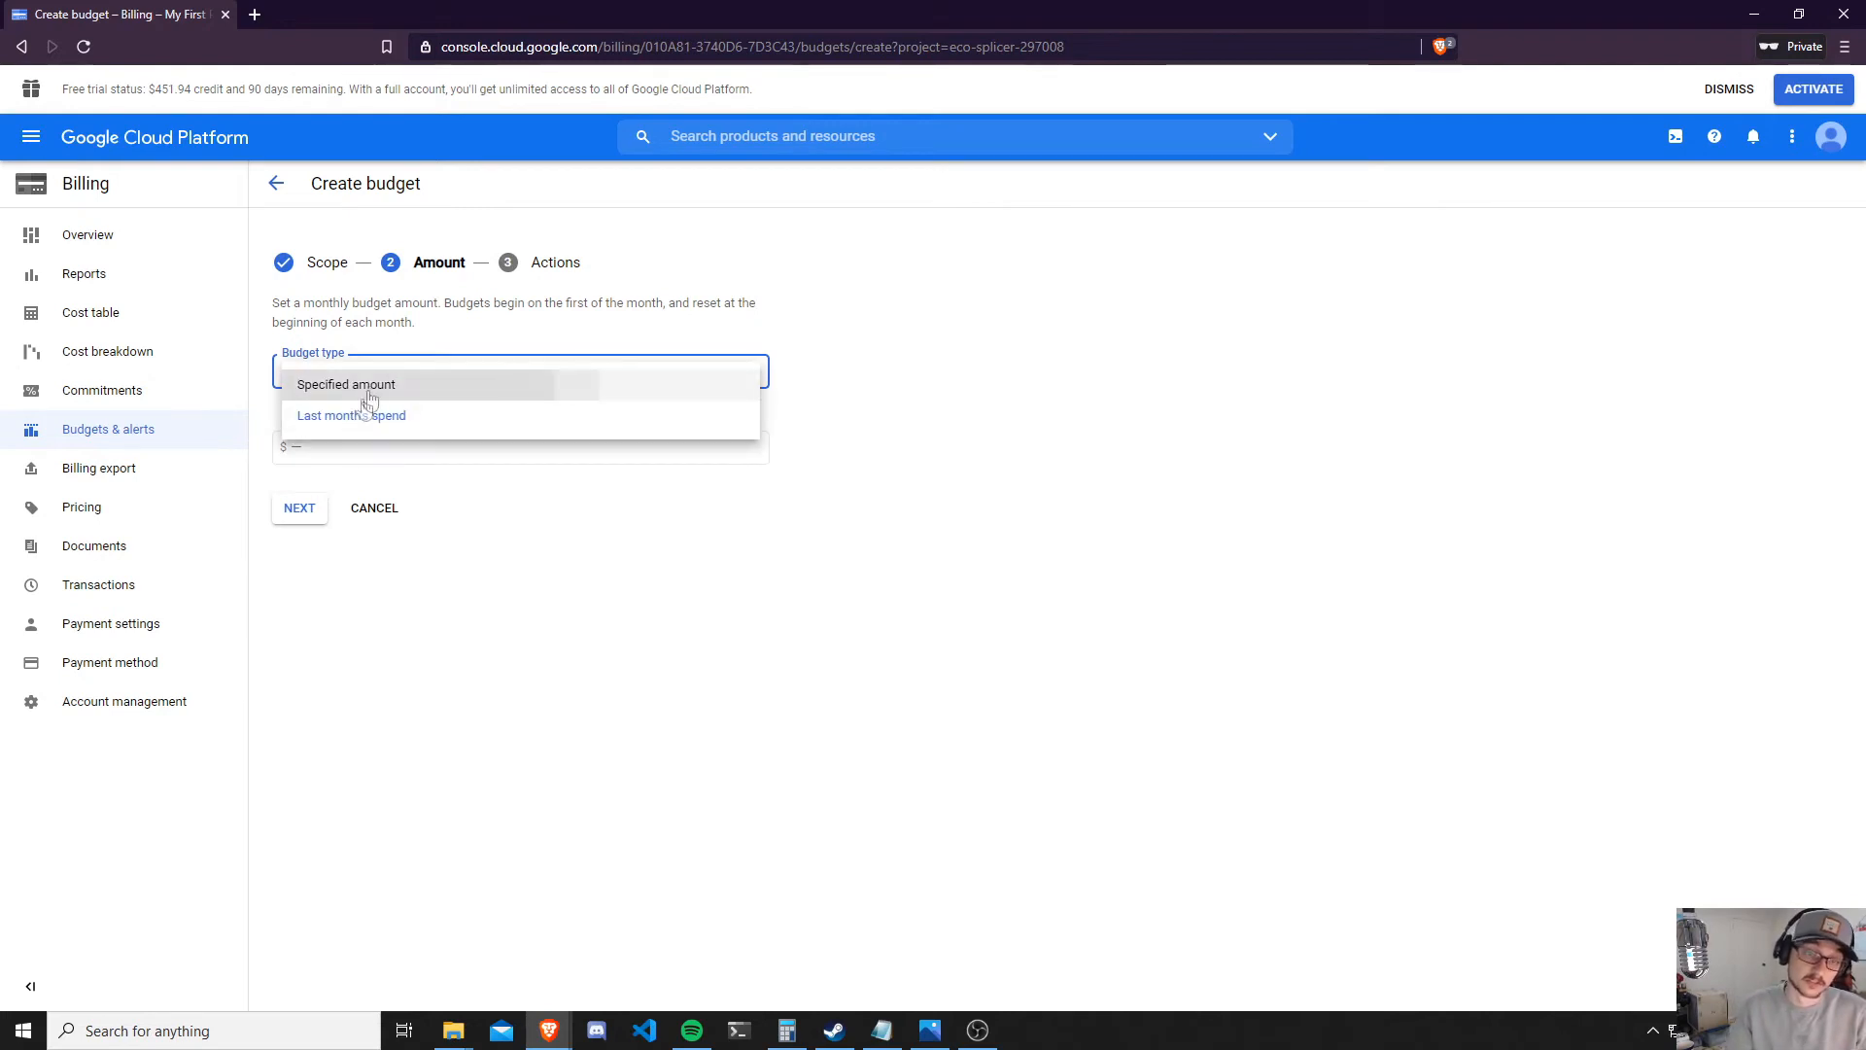
pyautogui.click(366, 386)
# Continue to the alert actions, keep the 50%, 90% and 100% thresholds with email alerts, and finish creating the budget.
pyautogui.click(307, 584)
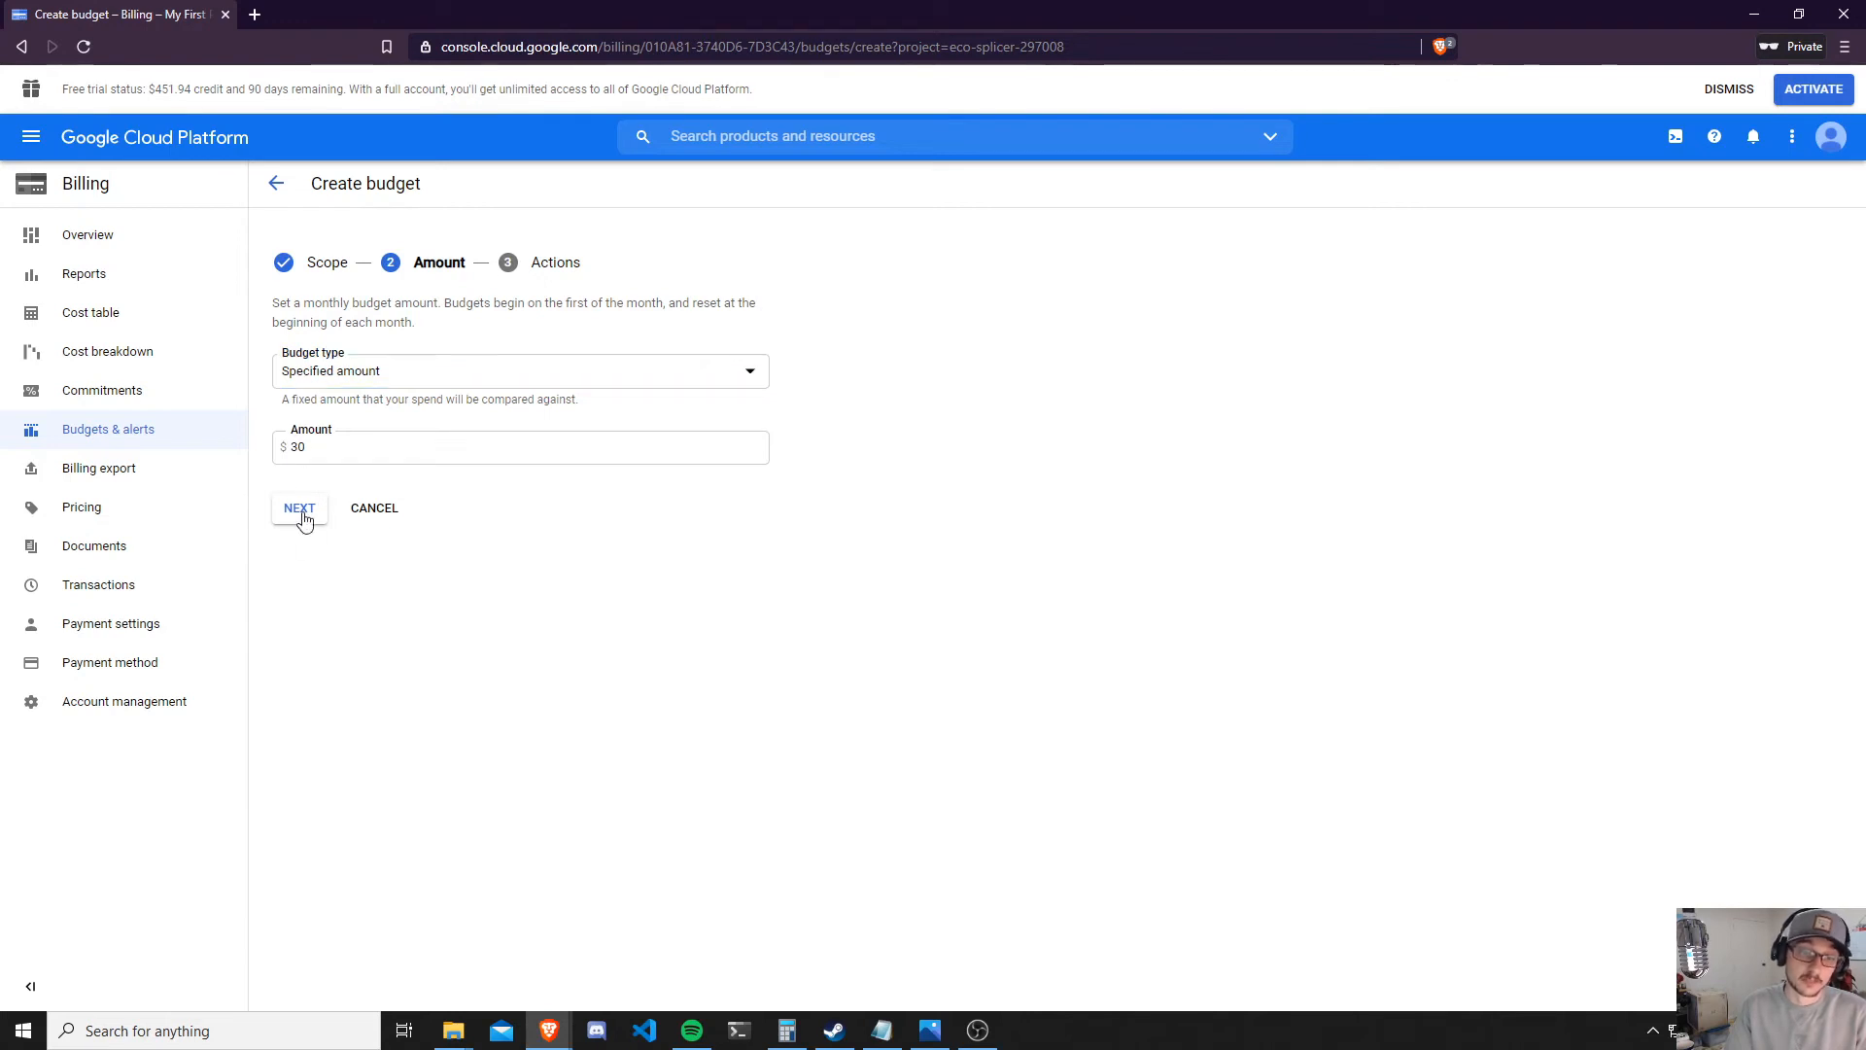
pyautogui.click(301, 510)
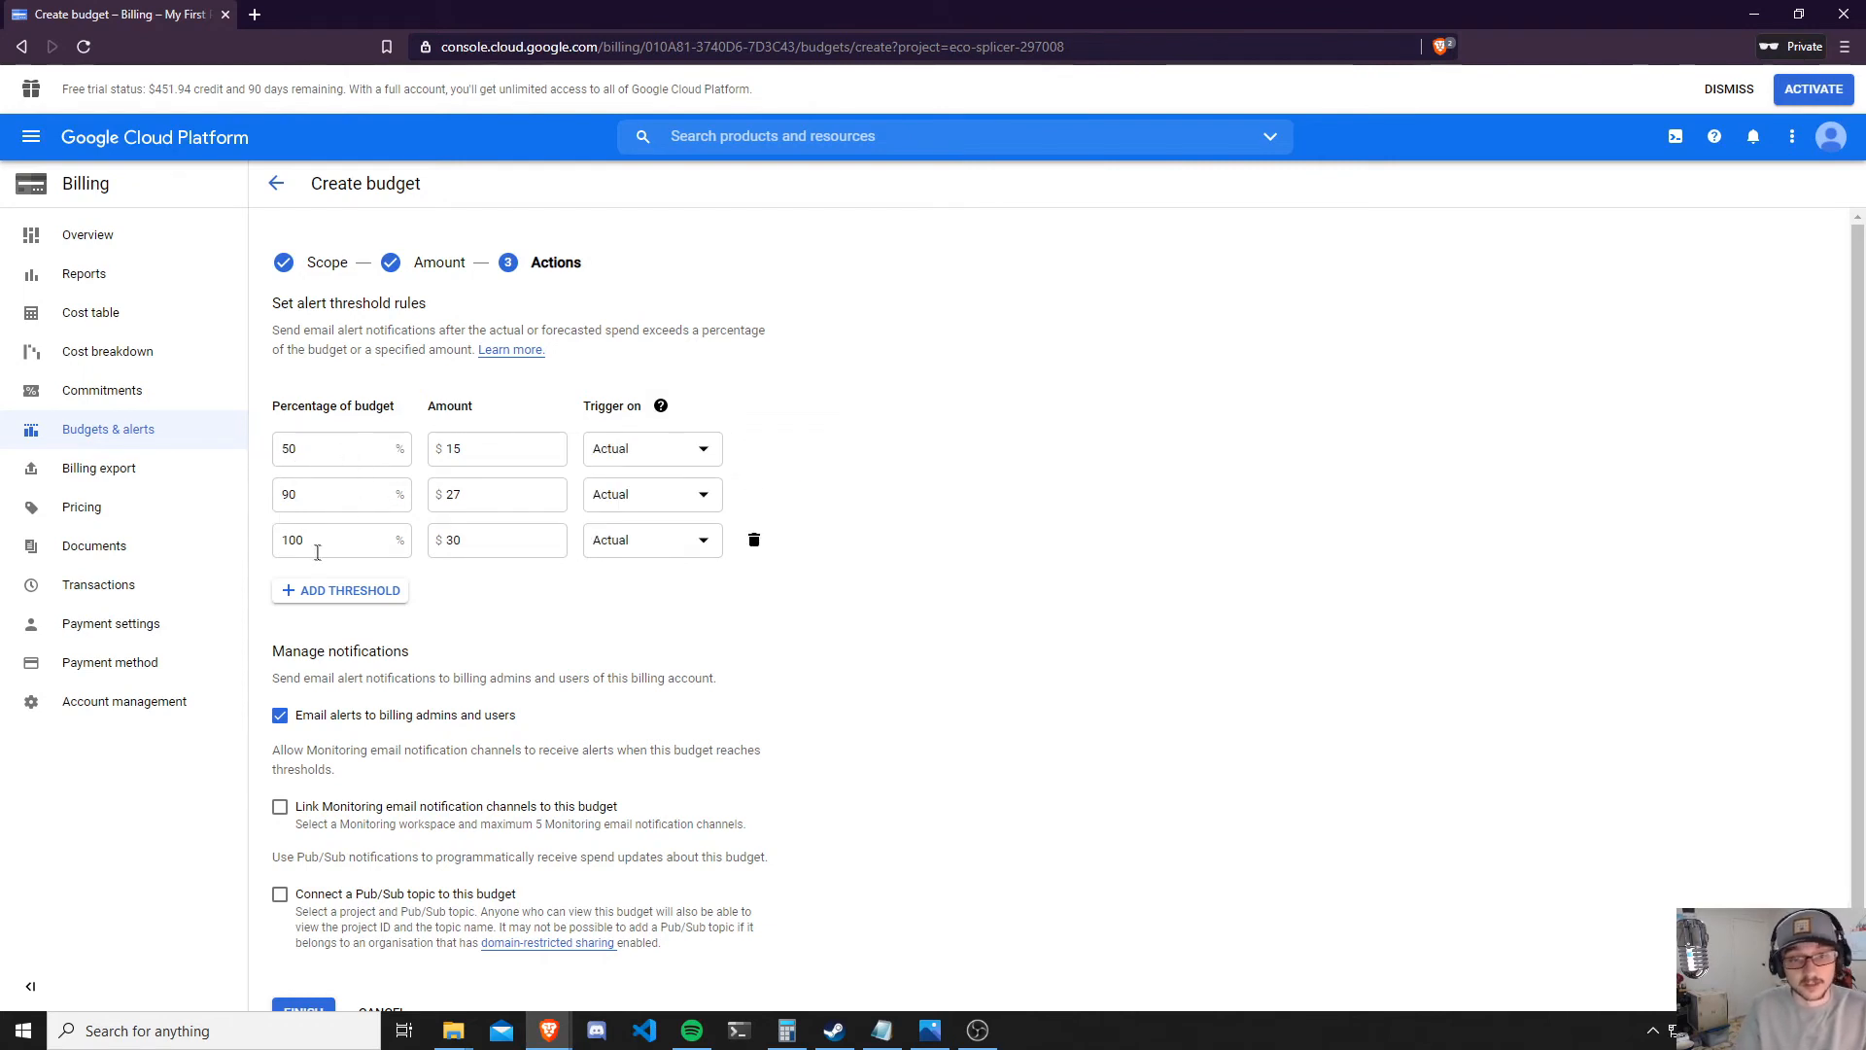
pyautogui.scroll(-2, 630, 715)
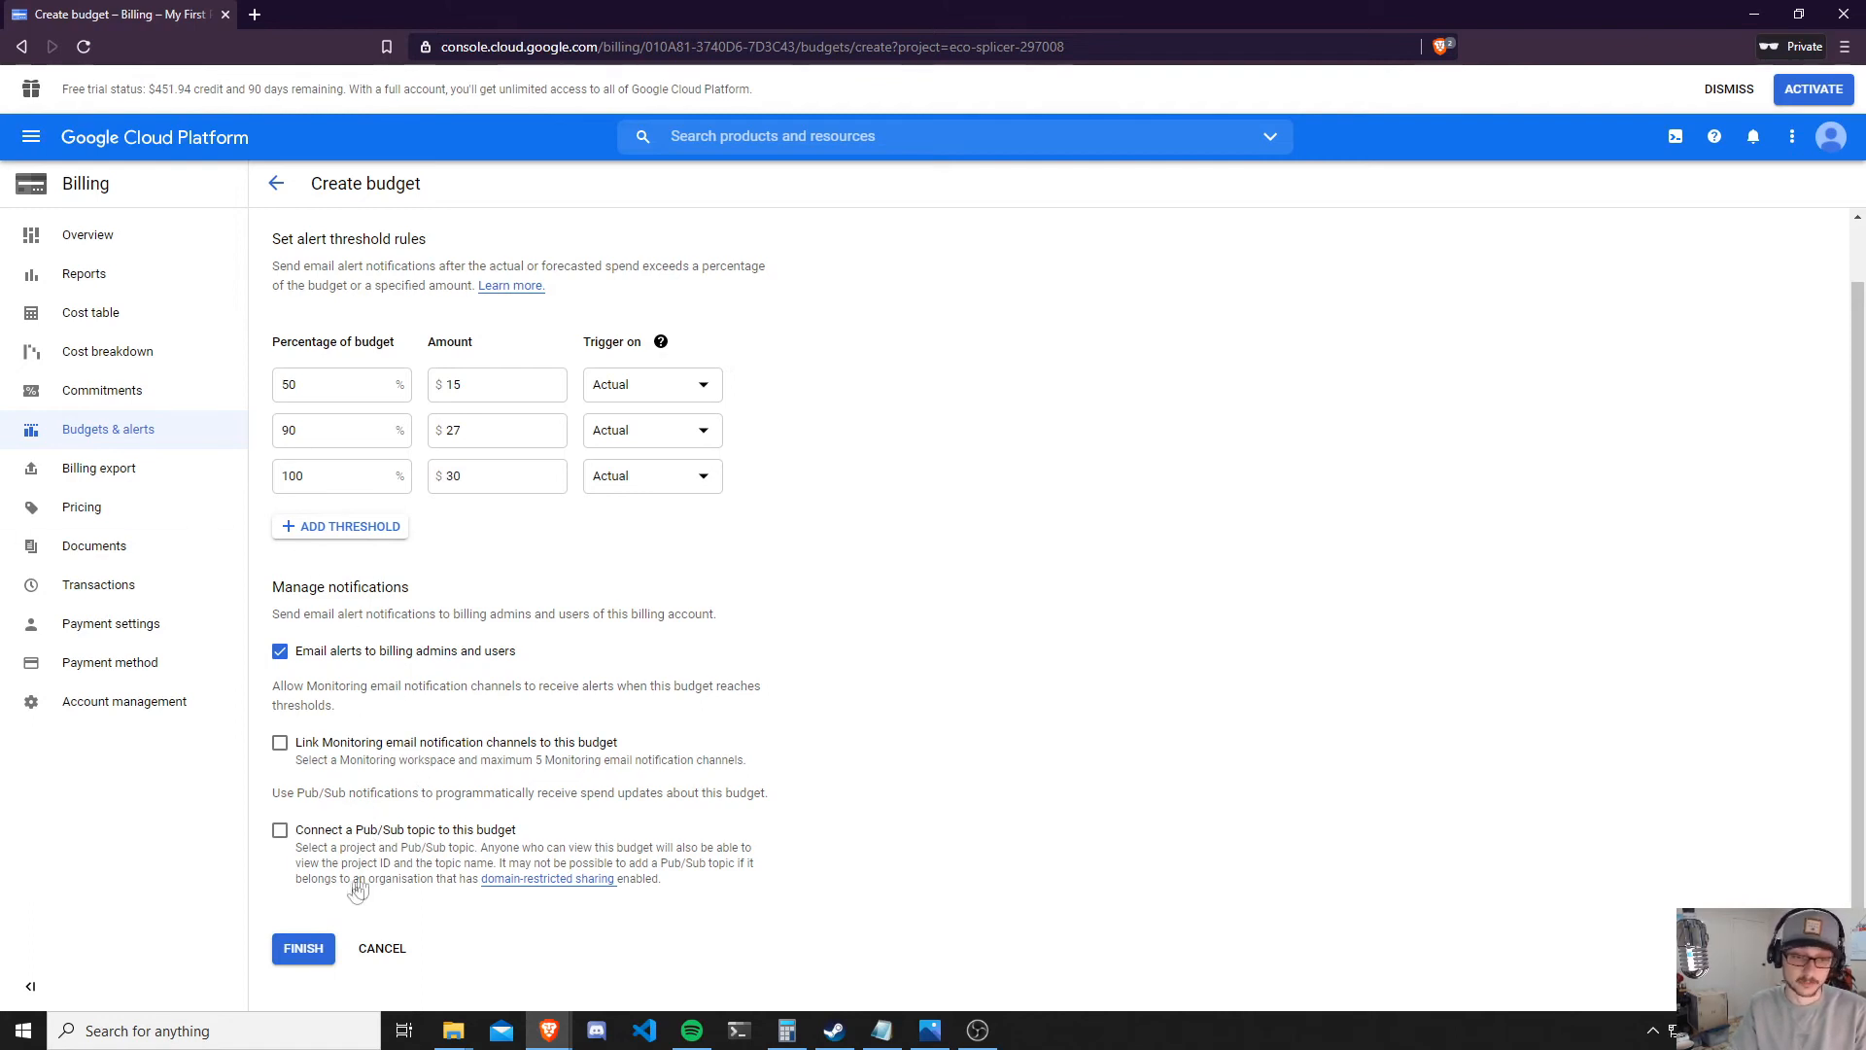
pyautogui.click(309, 946)
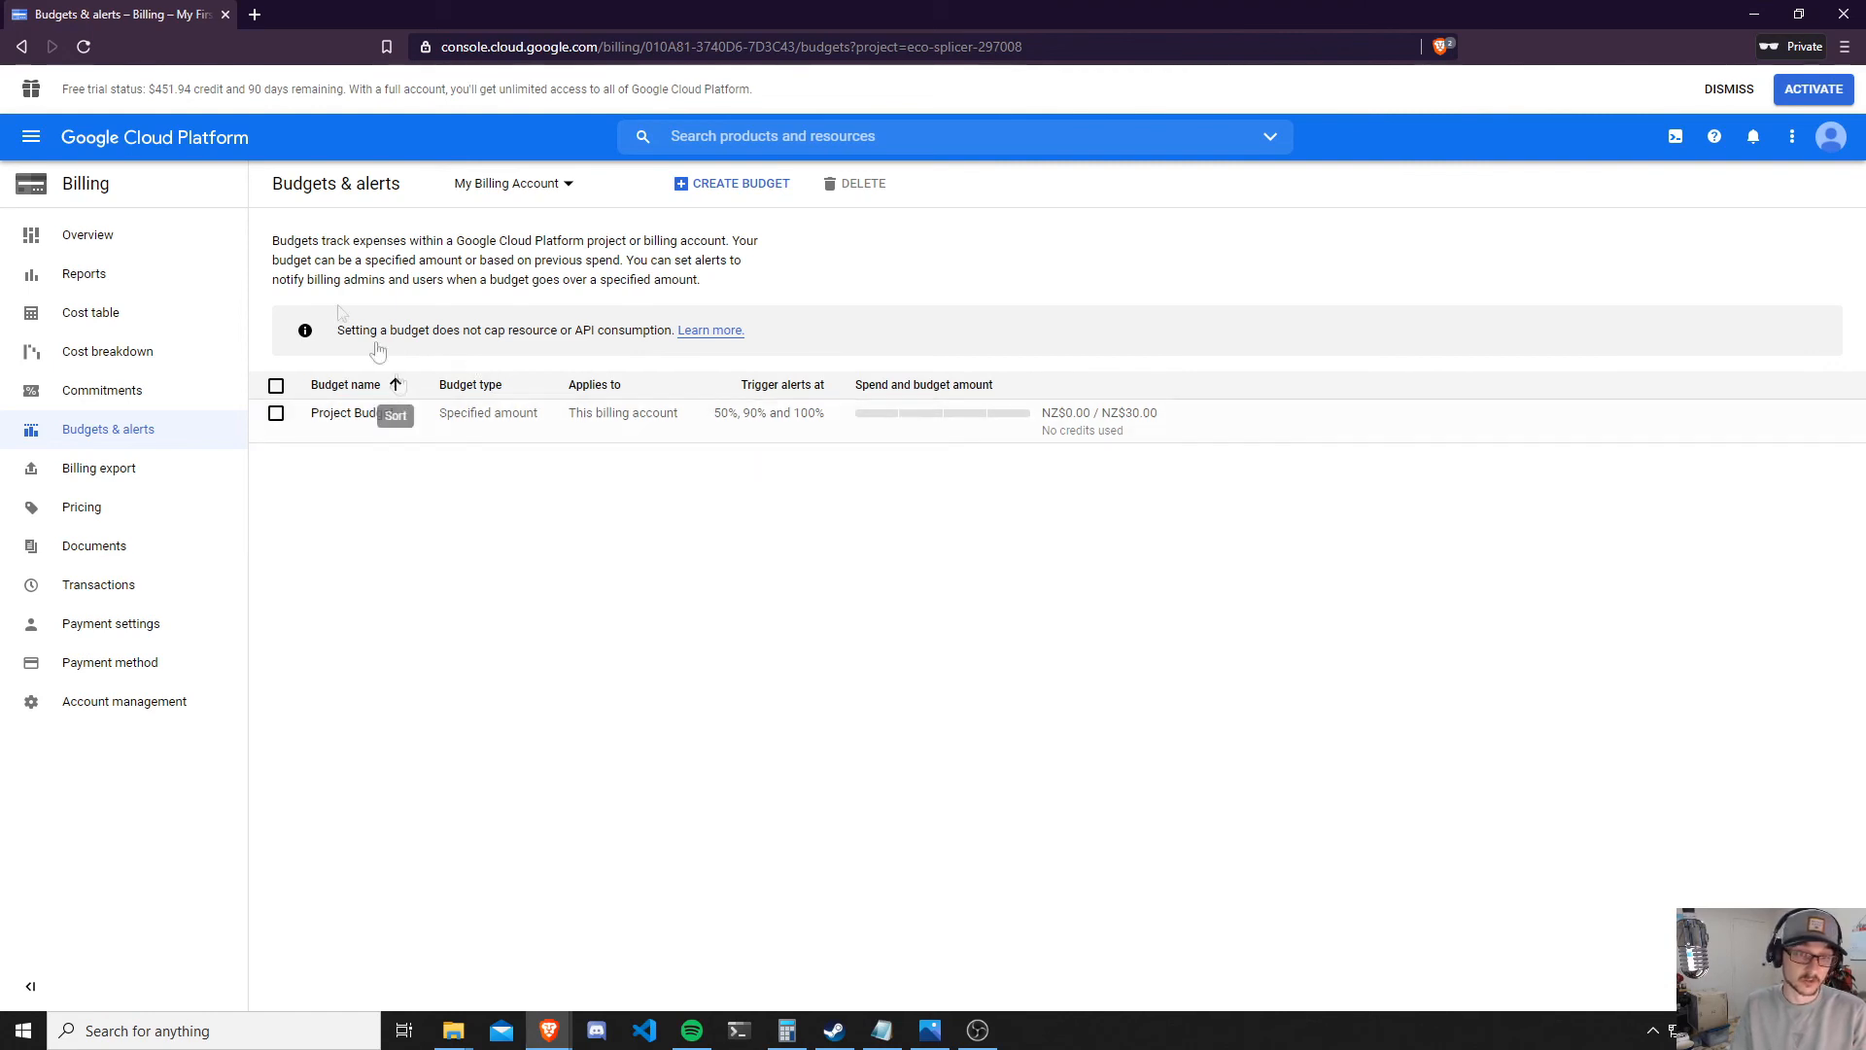
# Return to the My First Project dashboard and check the project selector without switching projects.
pyautogui.click(109, 137)
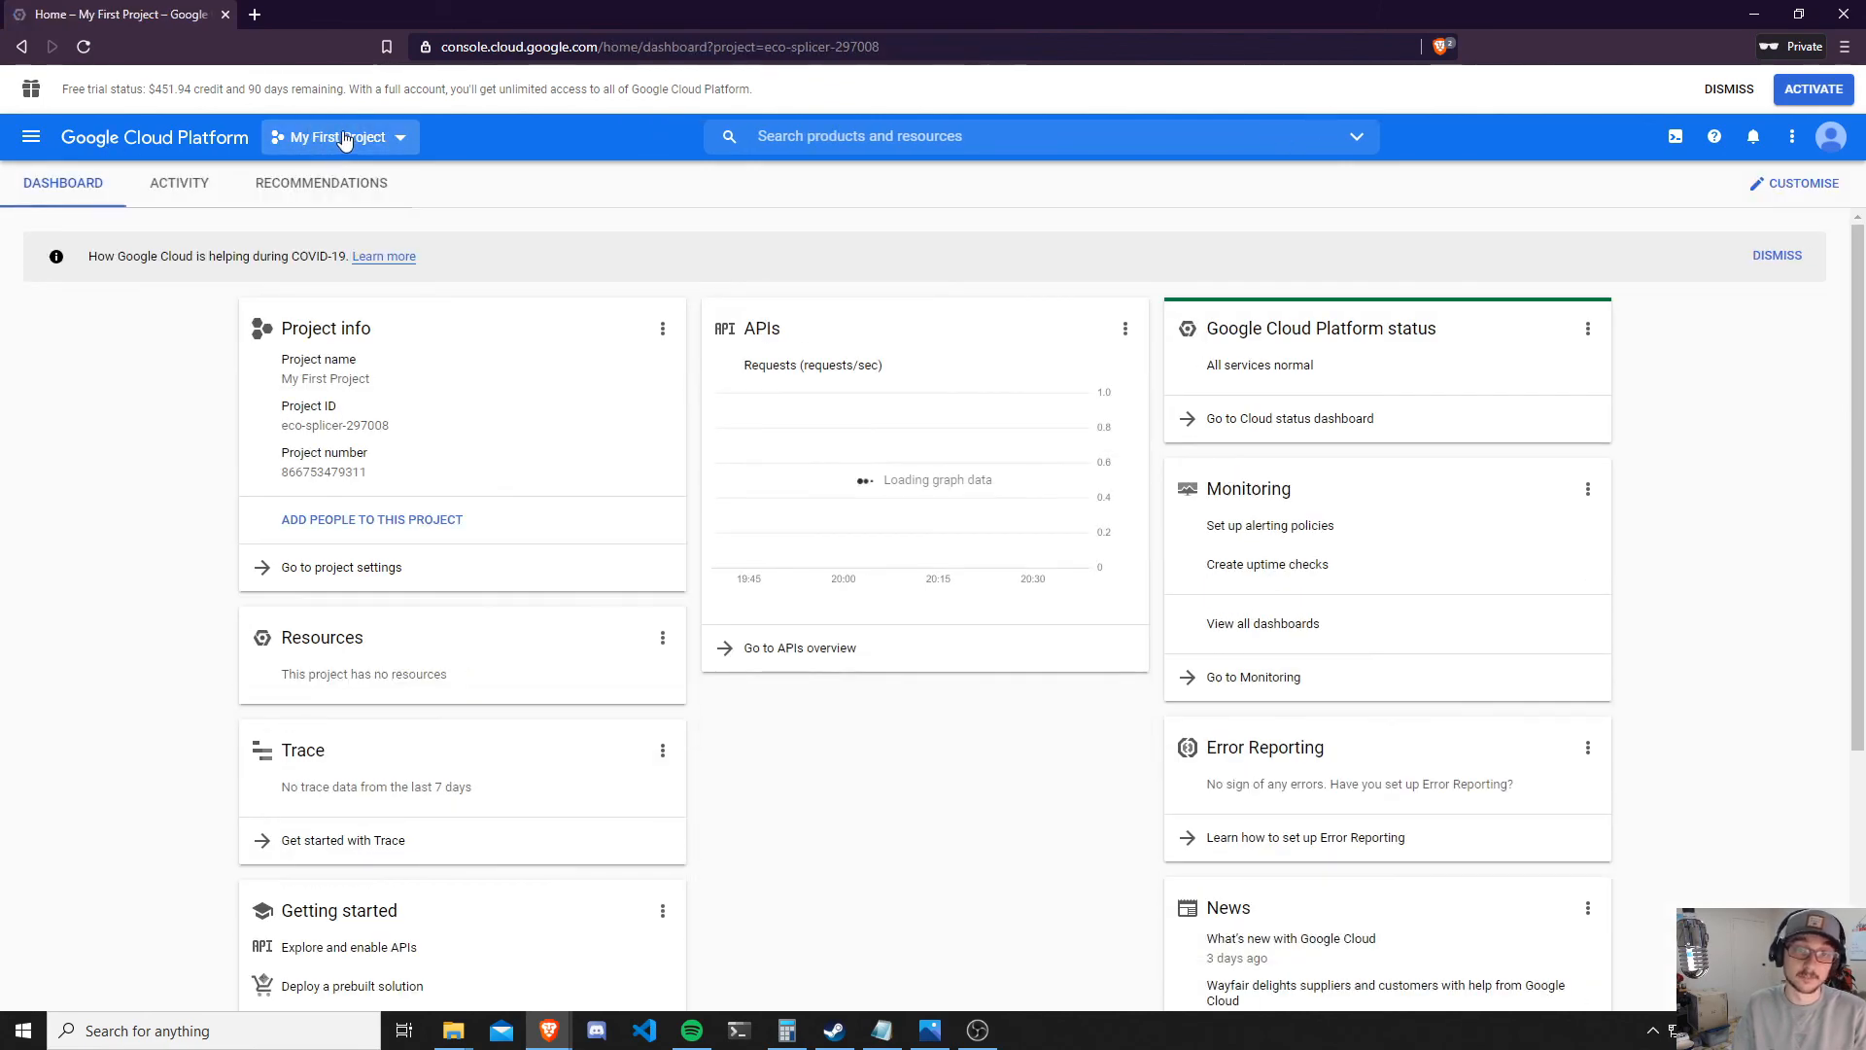
pyautogui.click(335, 144)
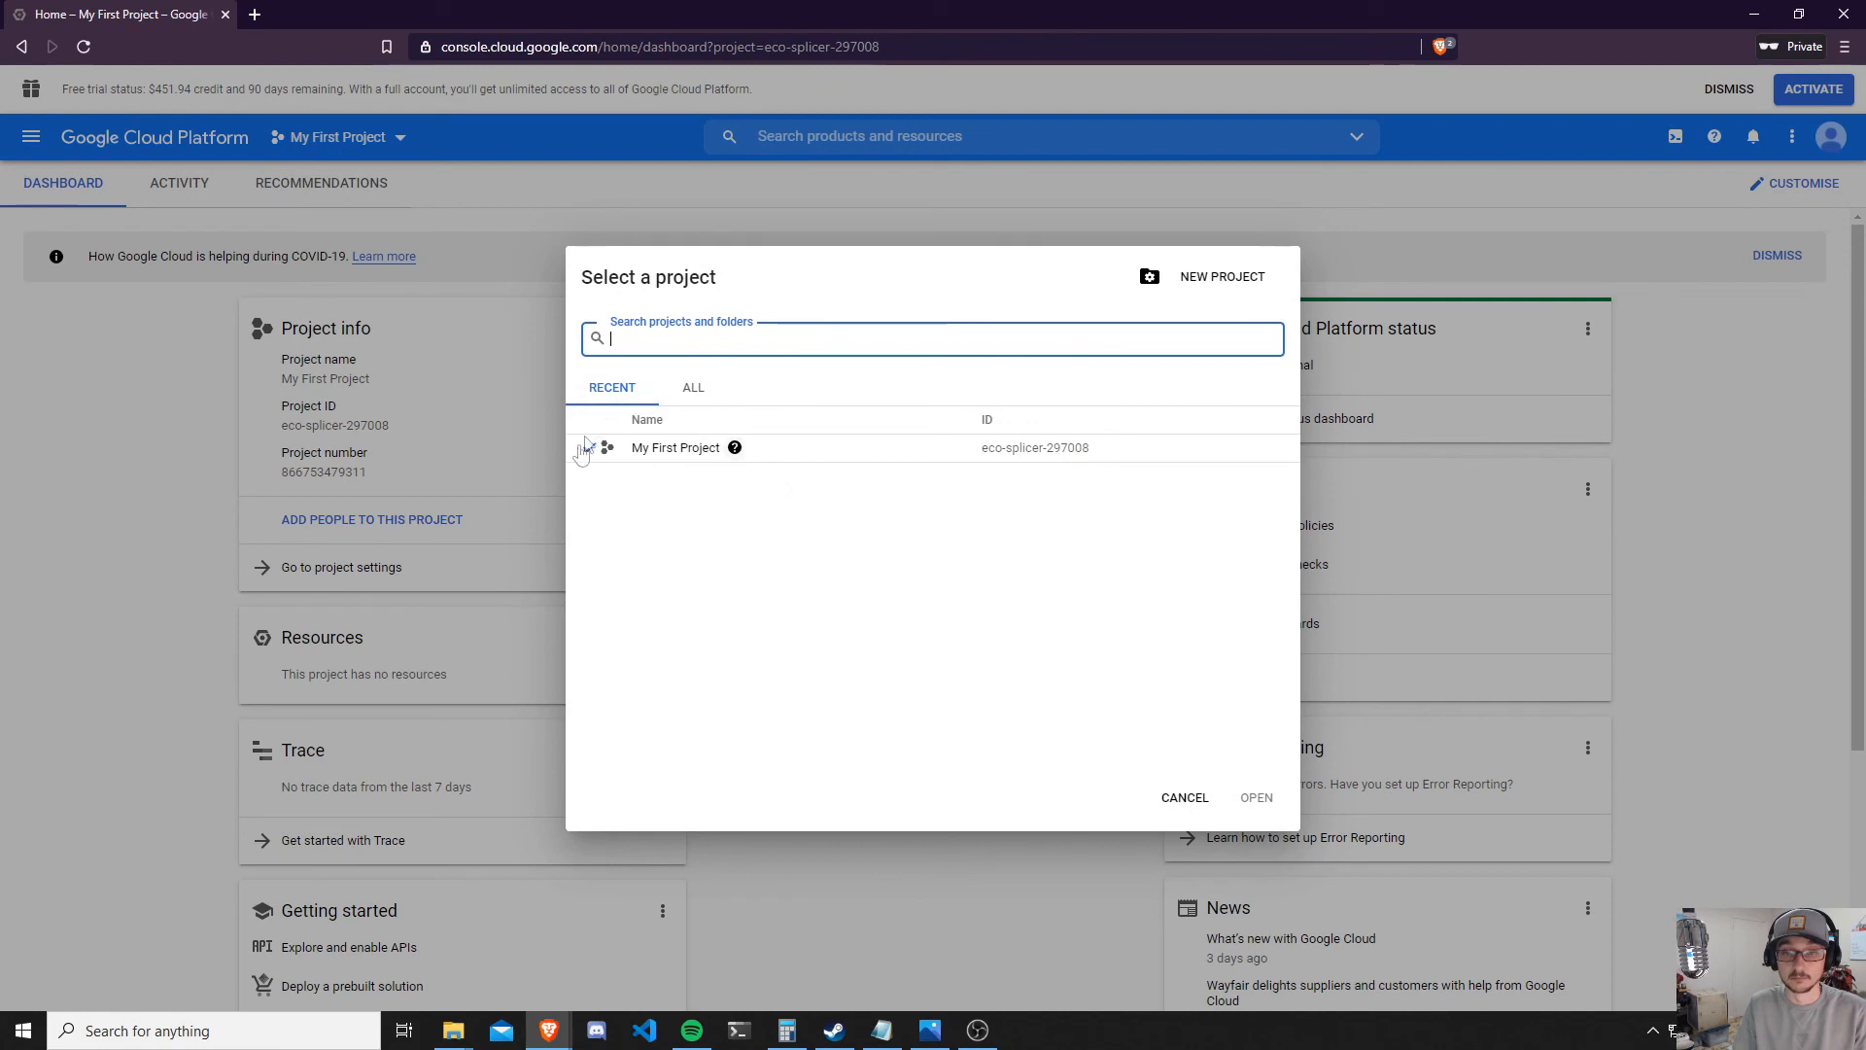
pyautogui.click(169, 400)
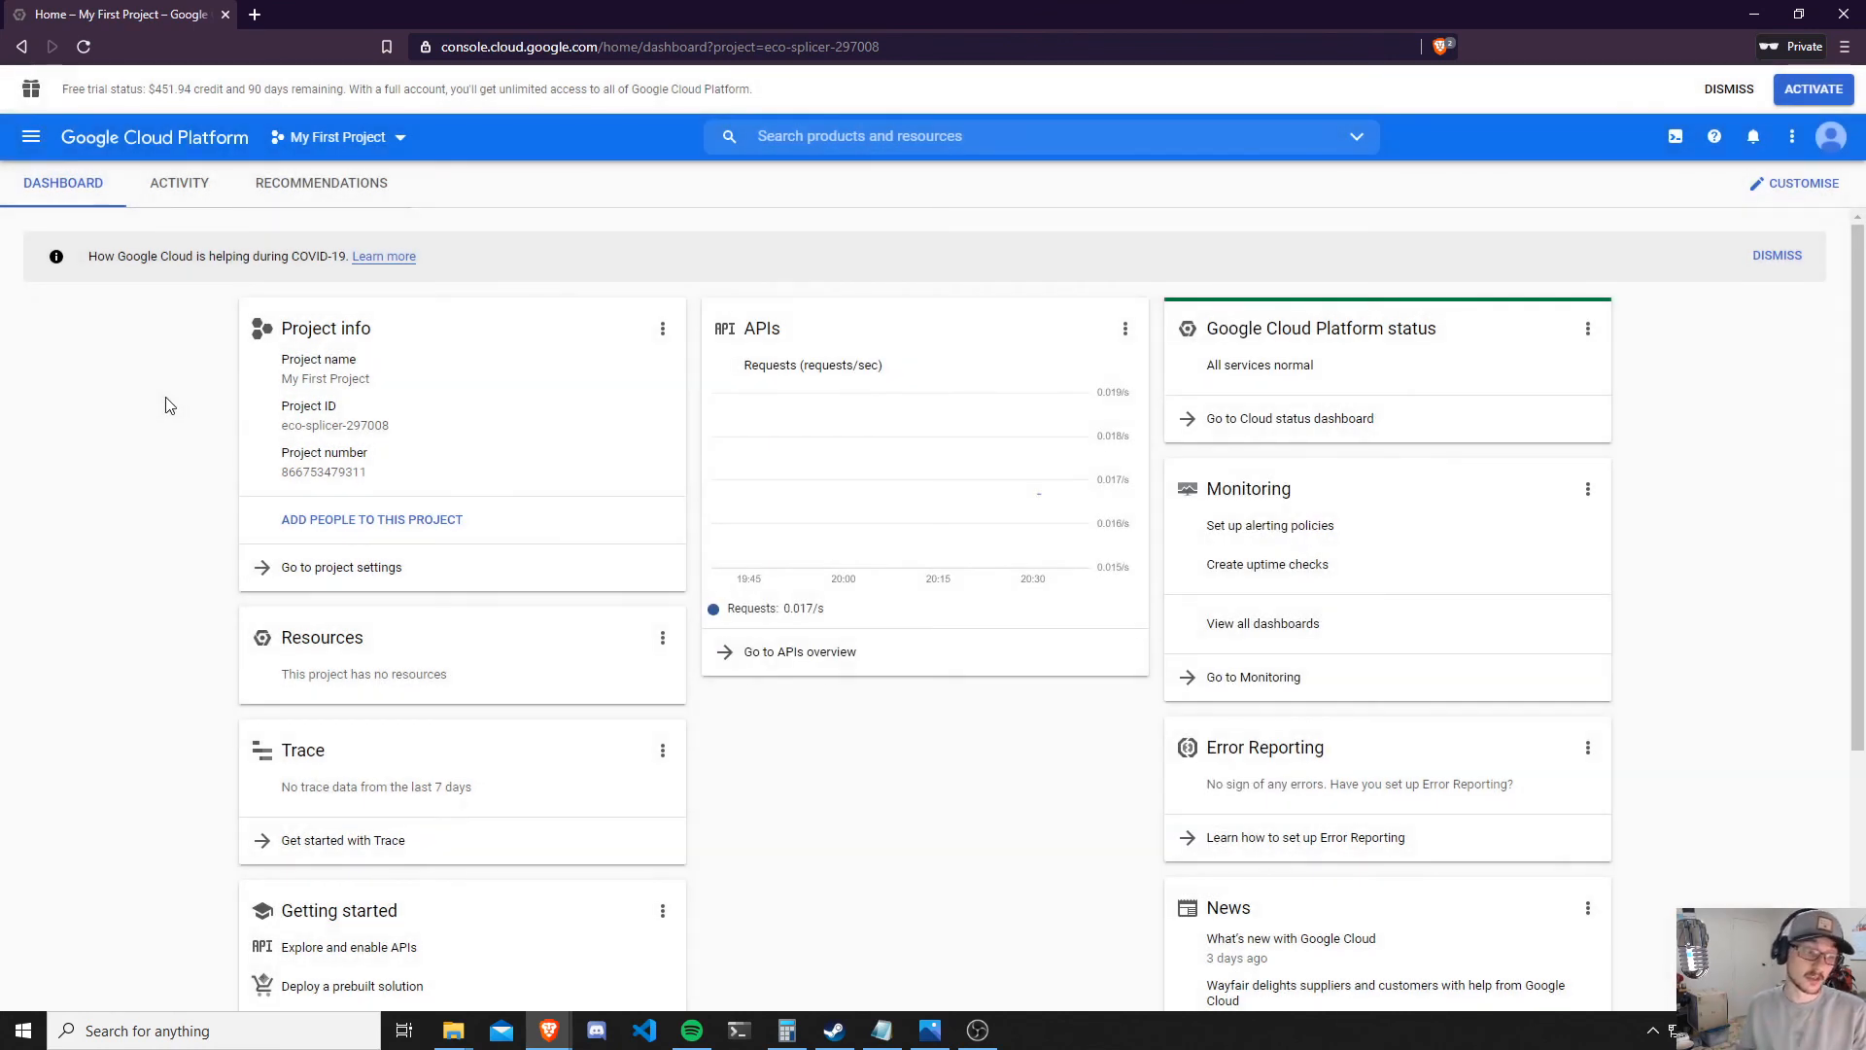